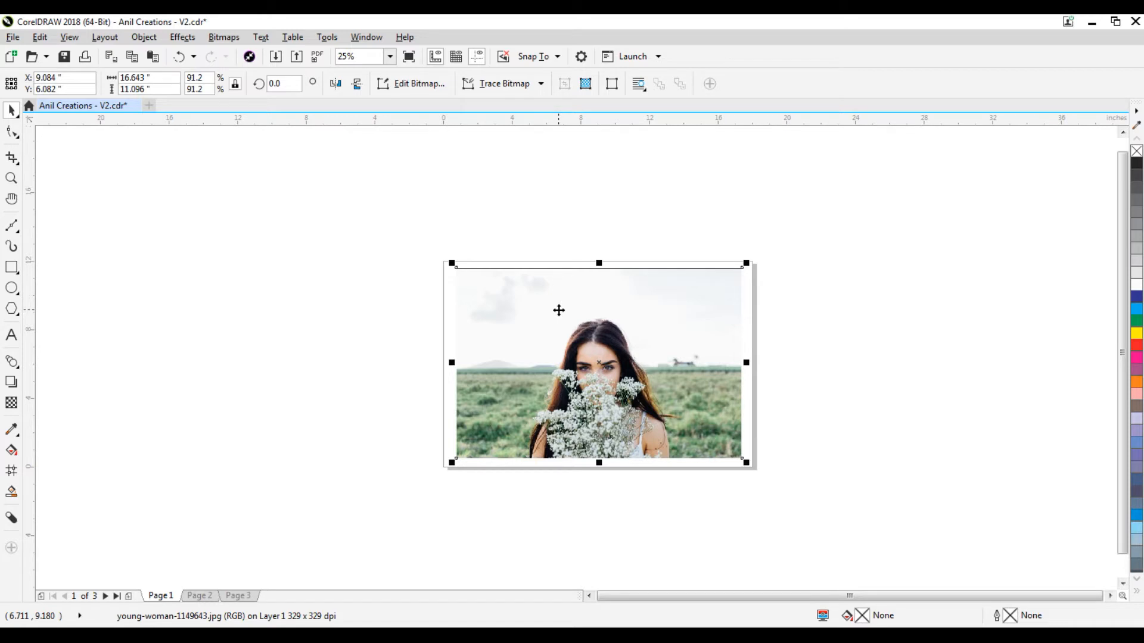
Step: Open the selected photo of the woman in Corel PHOTO-PAINT for editing and start the Cutout Lab on it
click(232, 43)
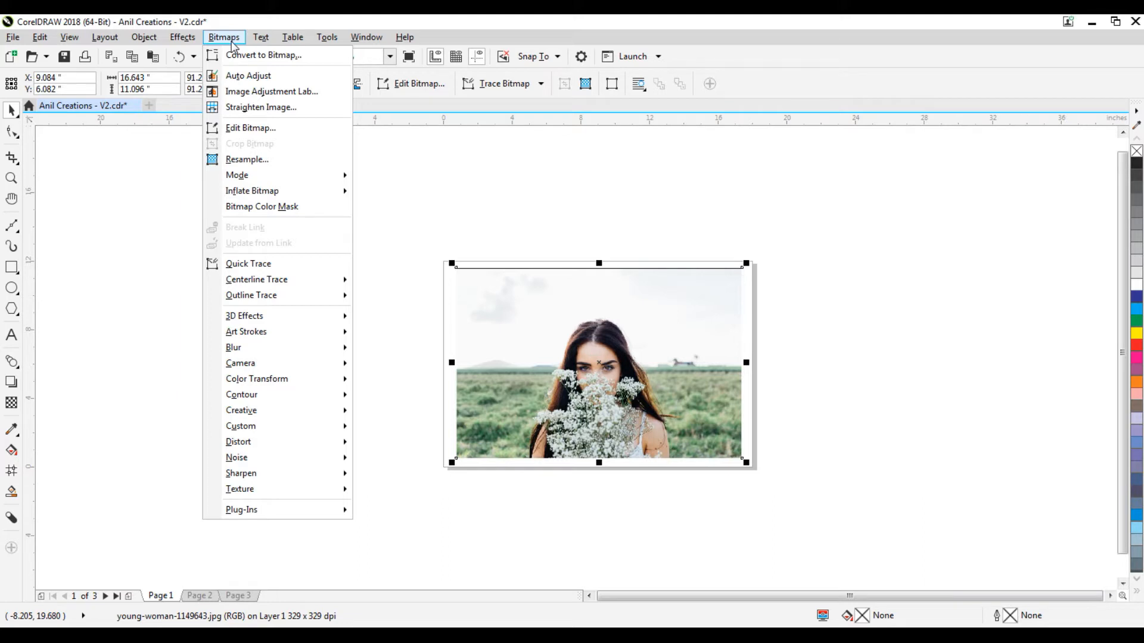
click(248, 129)
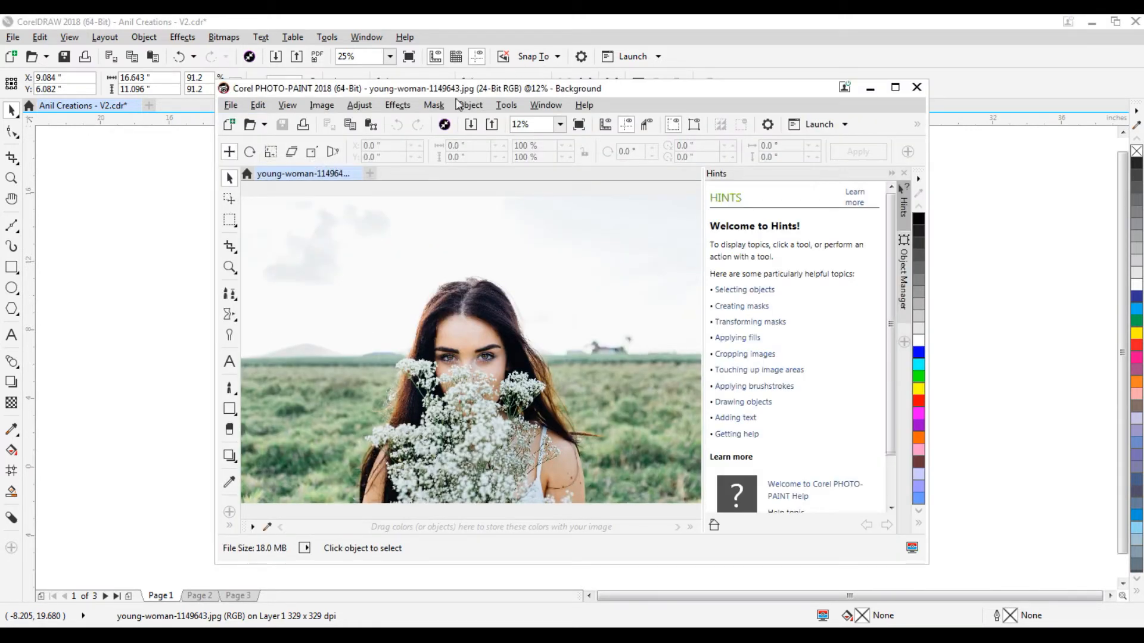
click(322, 106)
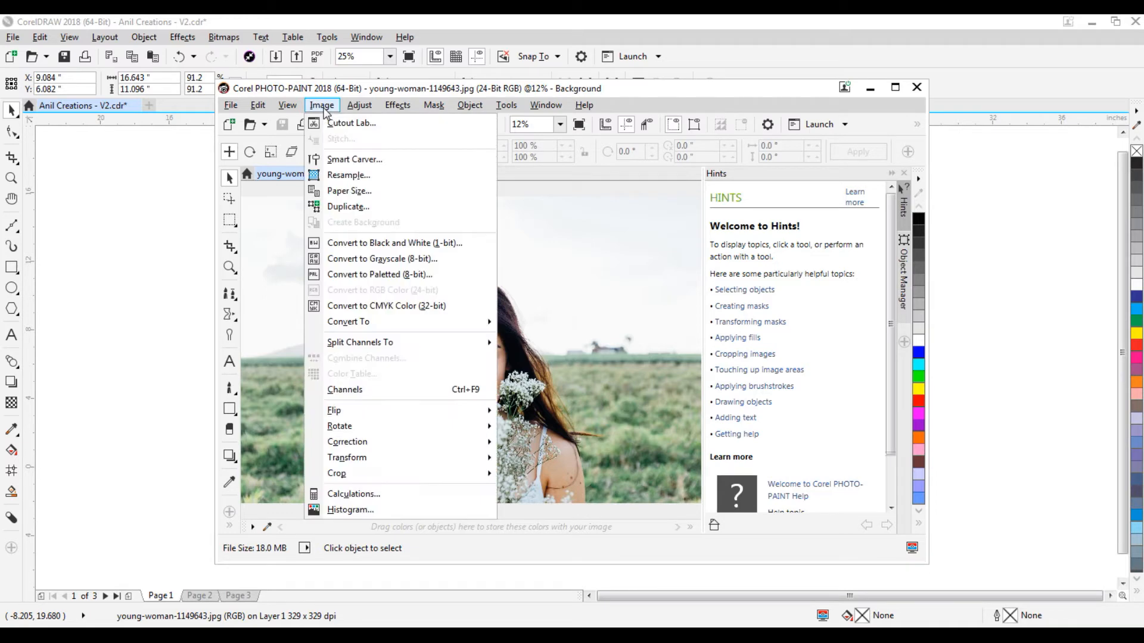
click(342, 124)
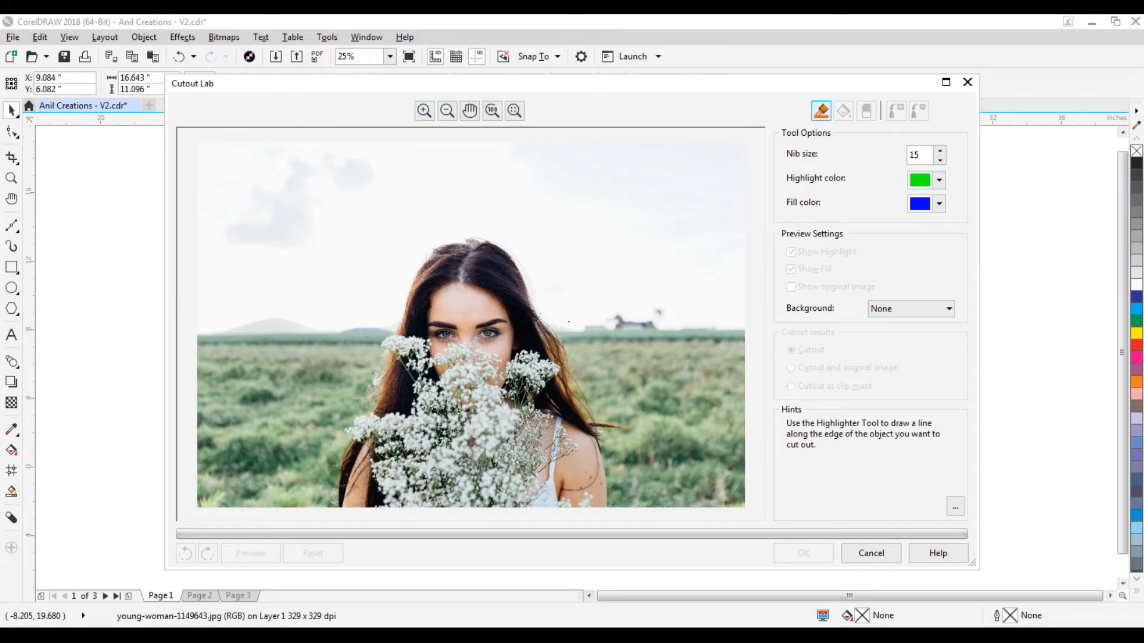
Step: Set the Highlighter tool's nib size to 30 for tracing the woman's shoulder and arm
double_click(916, 155)
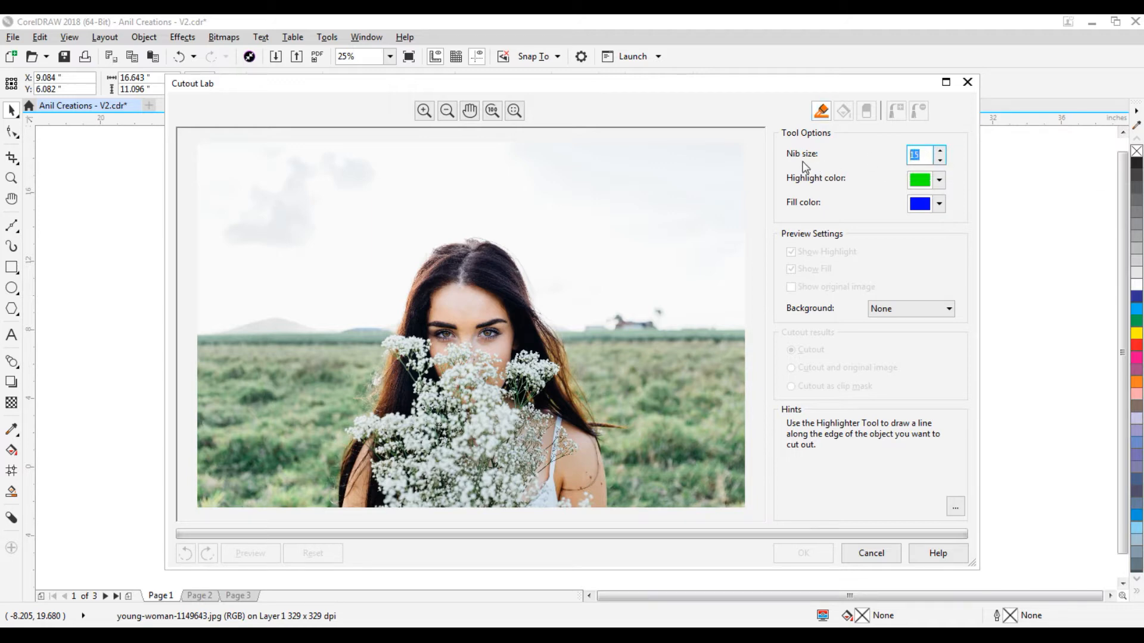
click(423, 112)
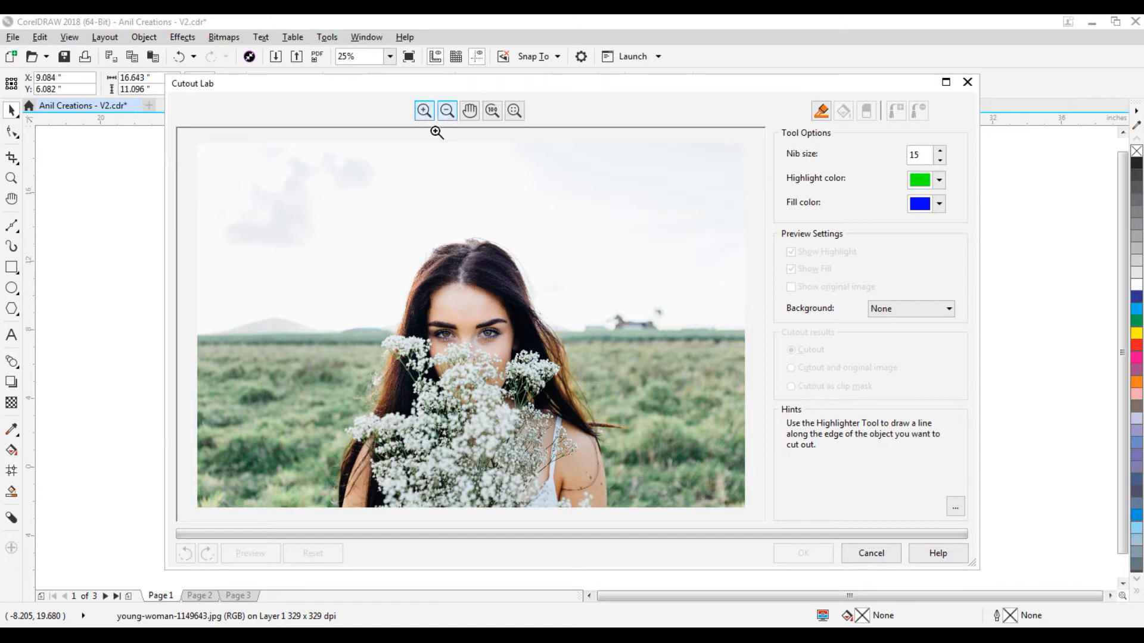
click(506, 380)
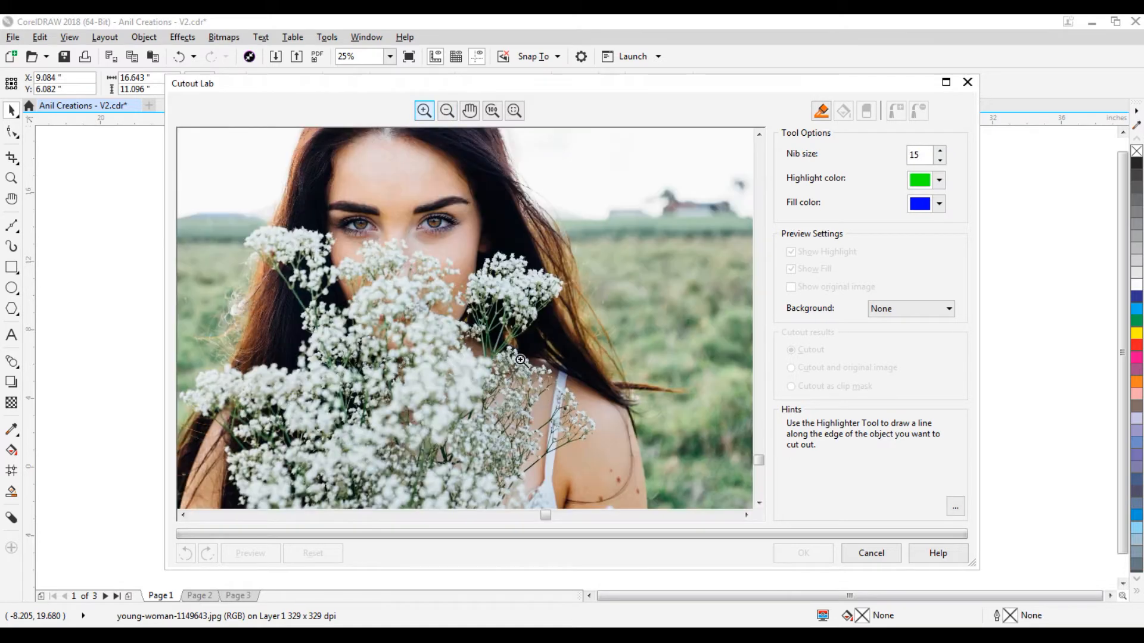
click(523, 365)
click(540, 346)
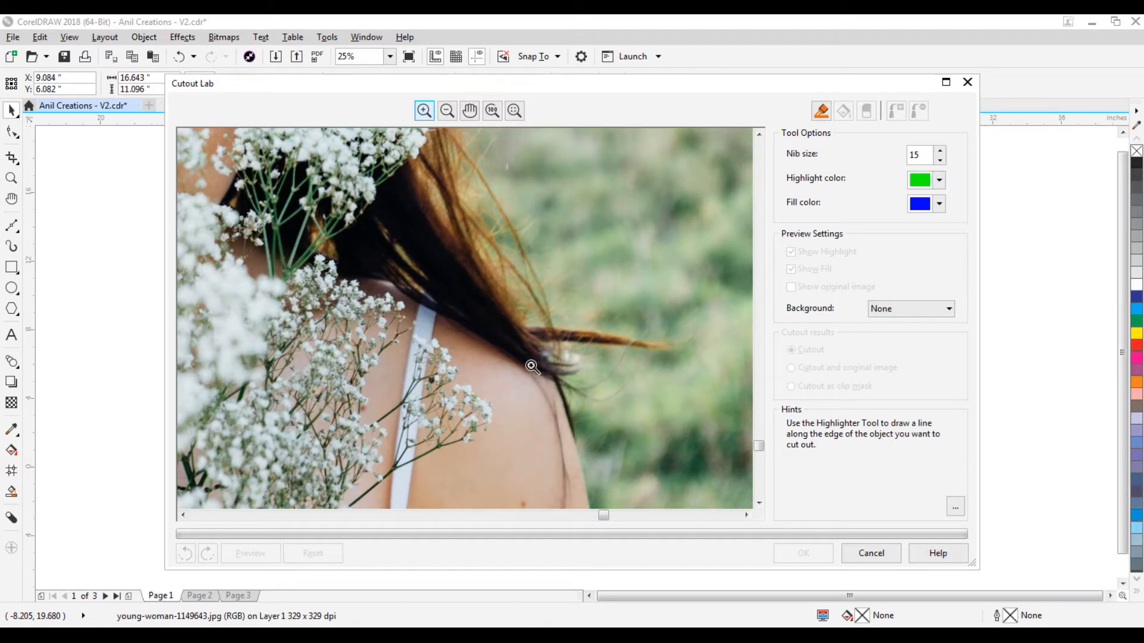
click(538, 390)
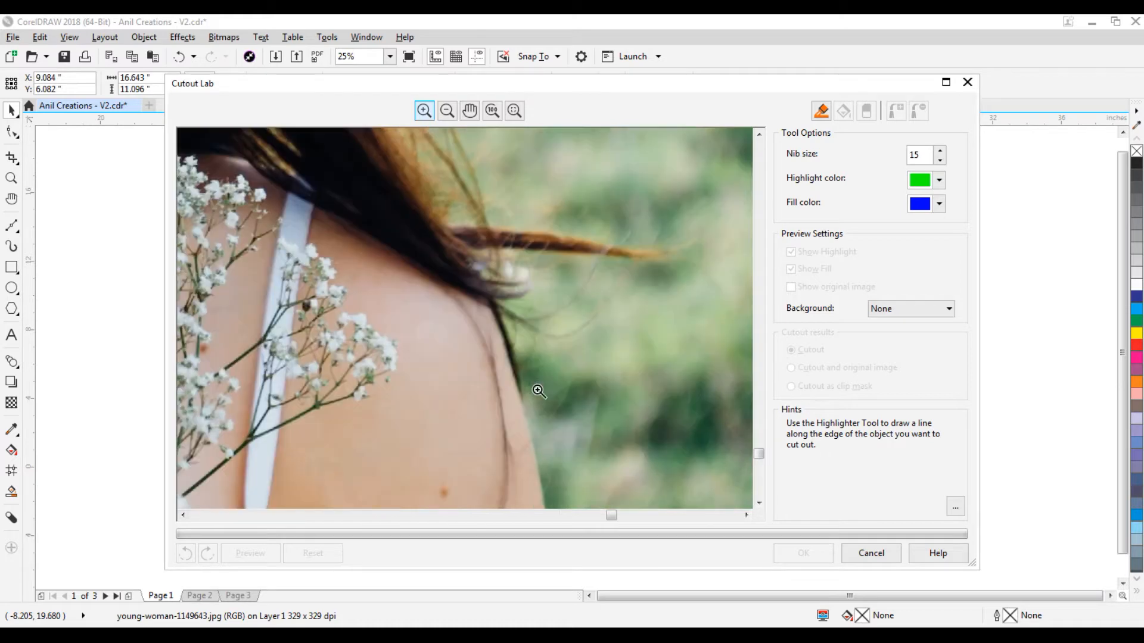
key(space)
click(470, 111)
drag(490, 465, 501, 276)
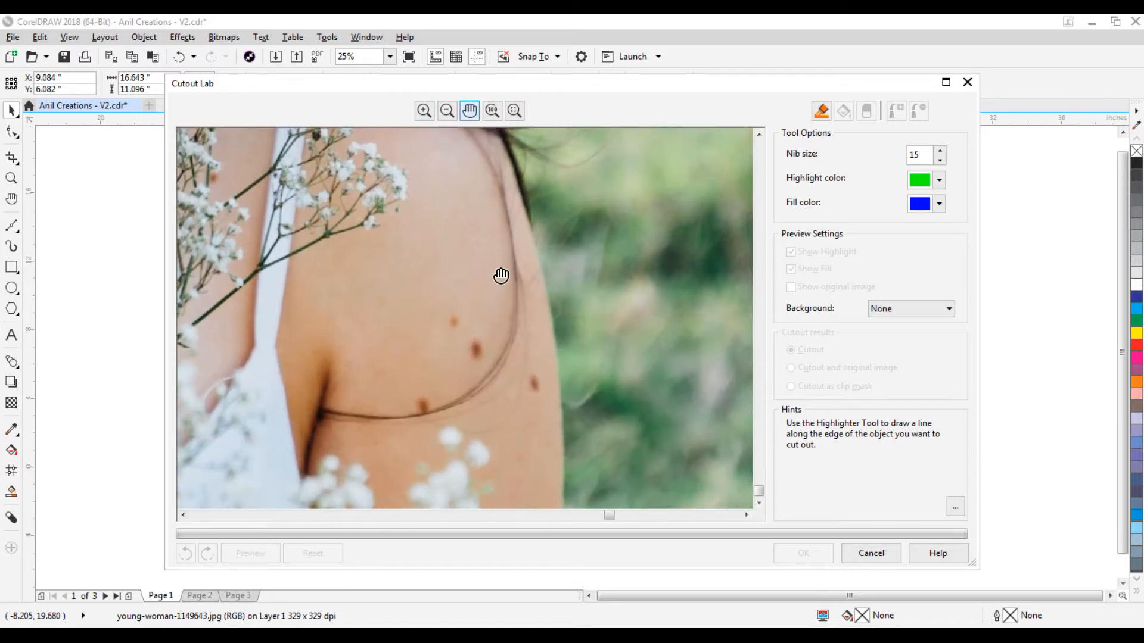
click(821, 110)
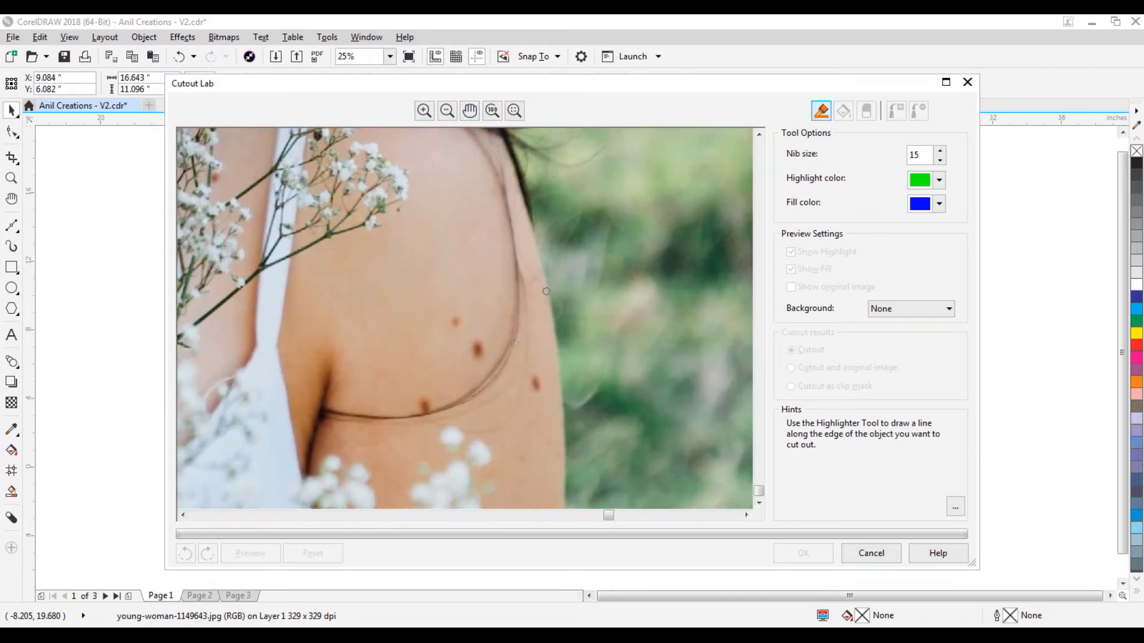
drag(929, 160, 905, 157)
text(30)
Step: Highlight the outer edge of the woman's right-hand arm from below the shoulder down to the photo's bottom edge
click(424, 111)
click(575, 381)
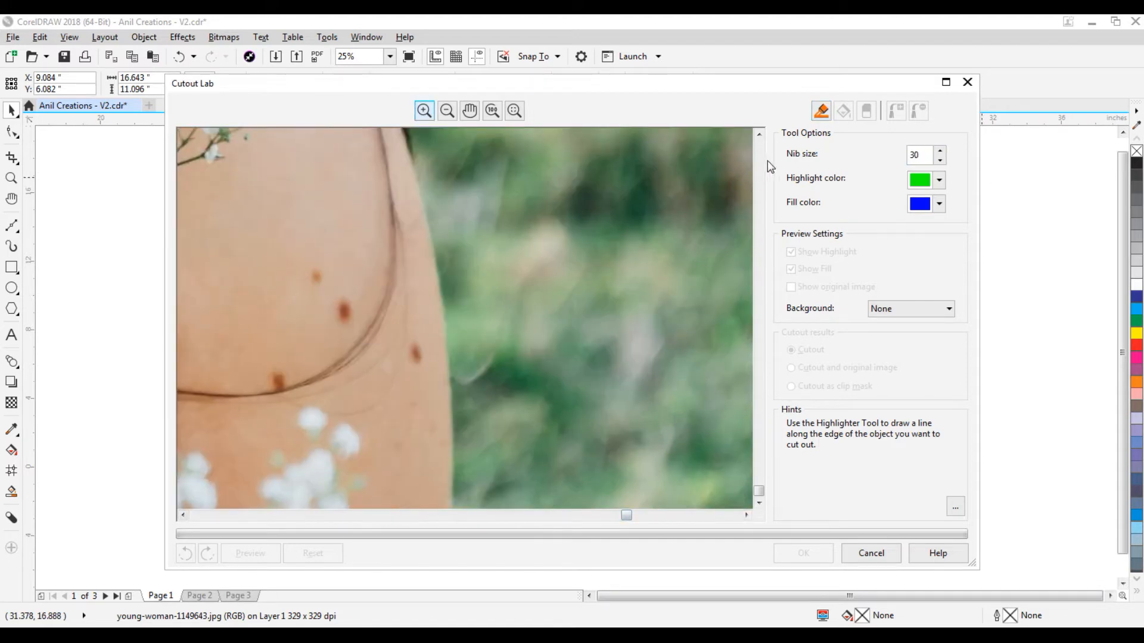
click(822, 111)
drag(449, 290, 454, 334)
drag(455, 375, 458, 516)
drag(424, 169, 446, 293)
Step: Extend the highlight up the shoulder edge and around the hair tips, continuing onto the lower hair
click(470, 110)
drag(465, 136, 562, 439)
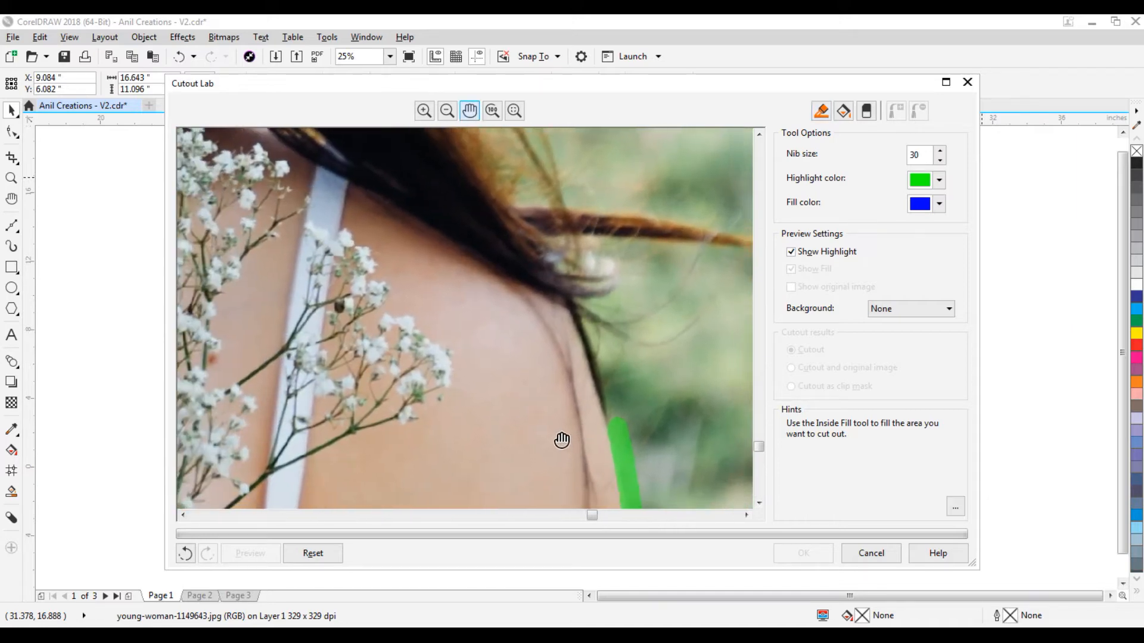
click(425, 110)
click(821, 110)
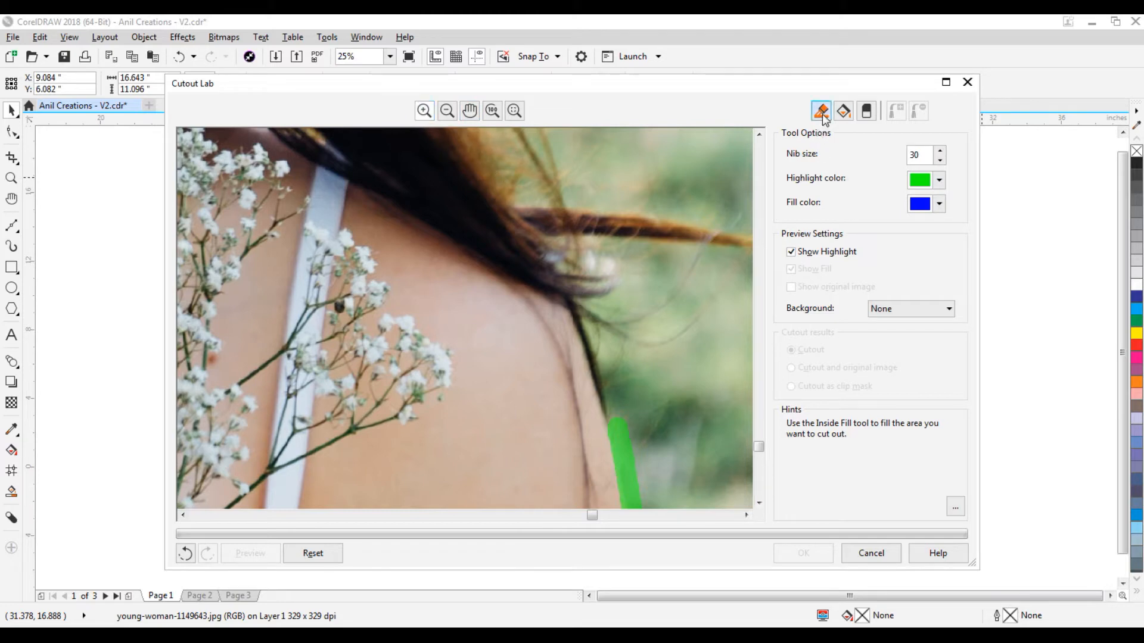
drag(581, 304, 617, 423)
mouse_move(590, 306)
mouse_down()
mouse_move(627, 290)
mouse_move(557, 271)
mouse_up()
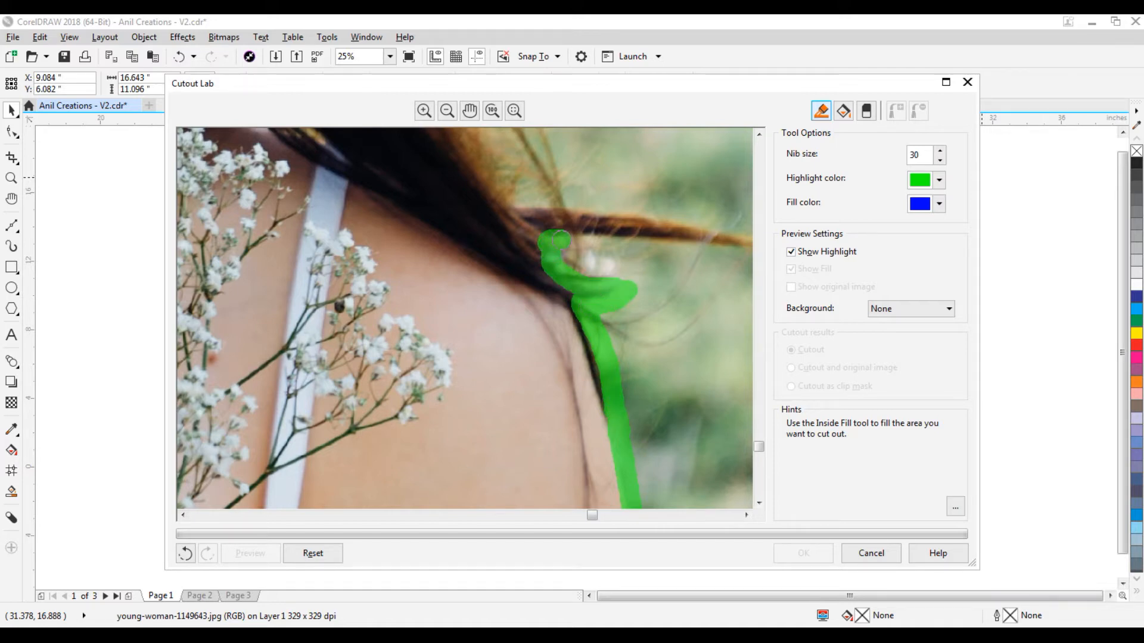
drag(559, 240, 502, 188)
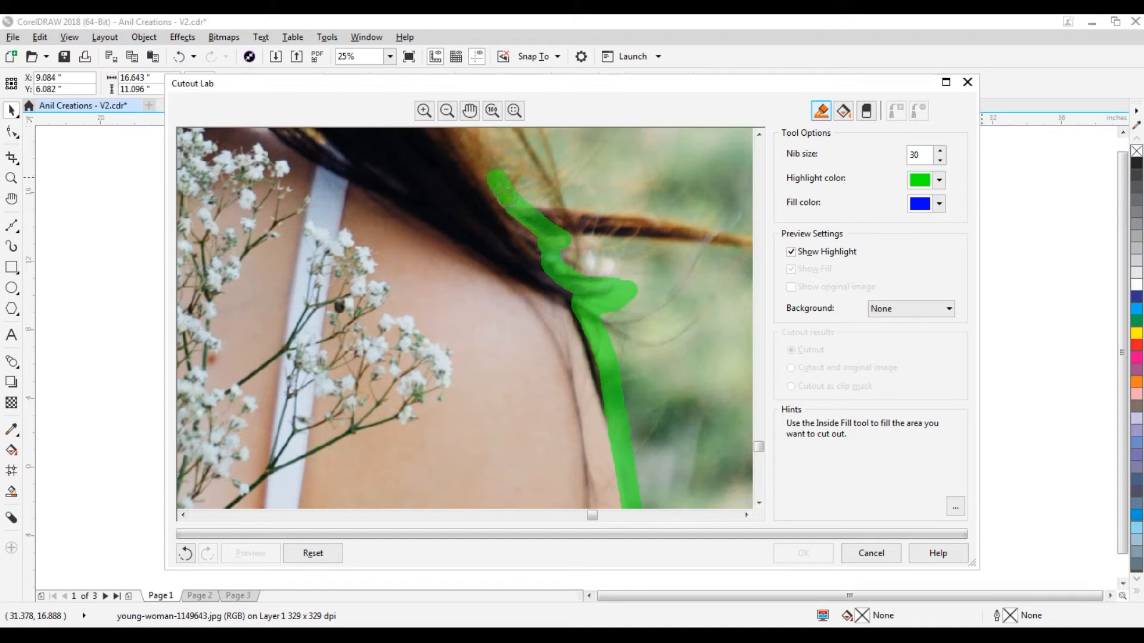
Step: Continue the highlight up the lower hair from above the shoulder to just below the white flower cluster
click(469, 111)
drag(452, 181, 520, 455)
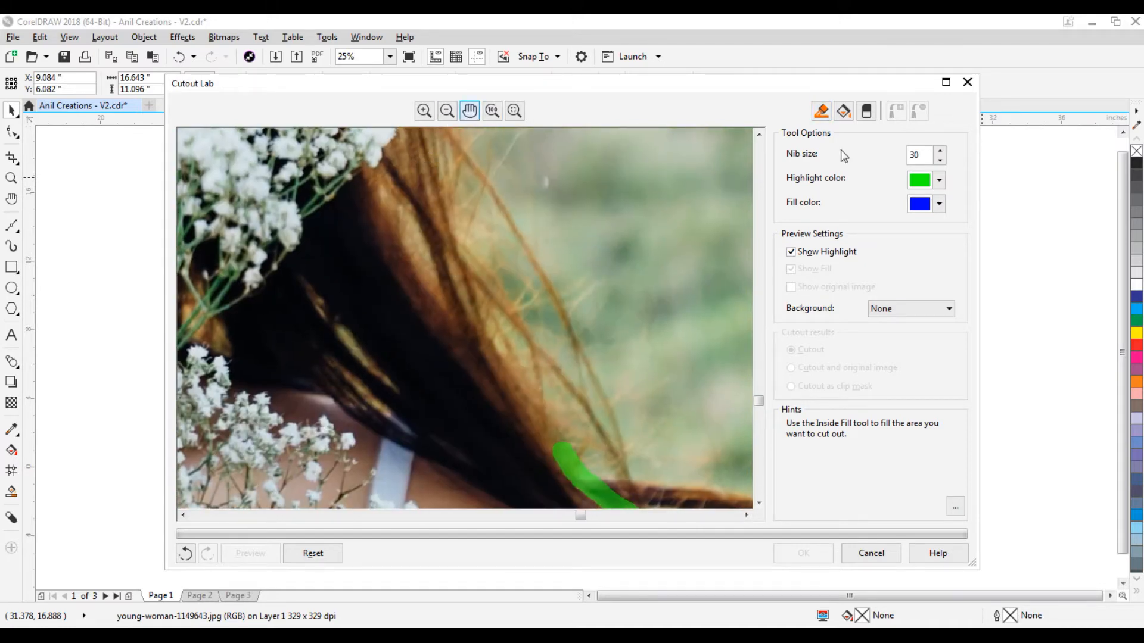
click(822, 111)
mouse_move(484, 300)
mouse_down()
mouse_move(490, 338)
mouse_move(570, 458)
mouse_up()
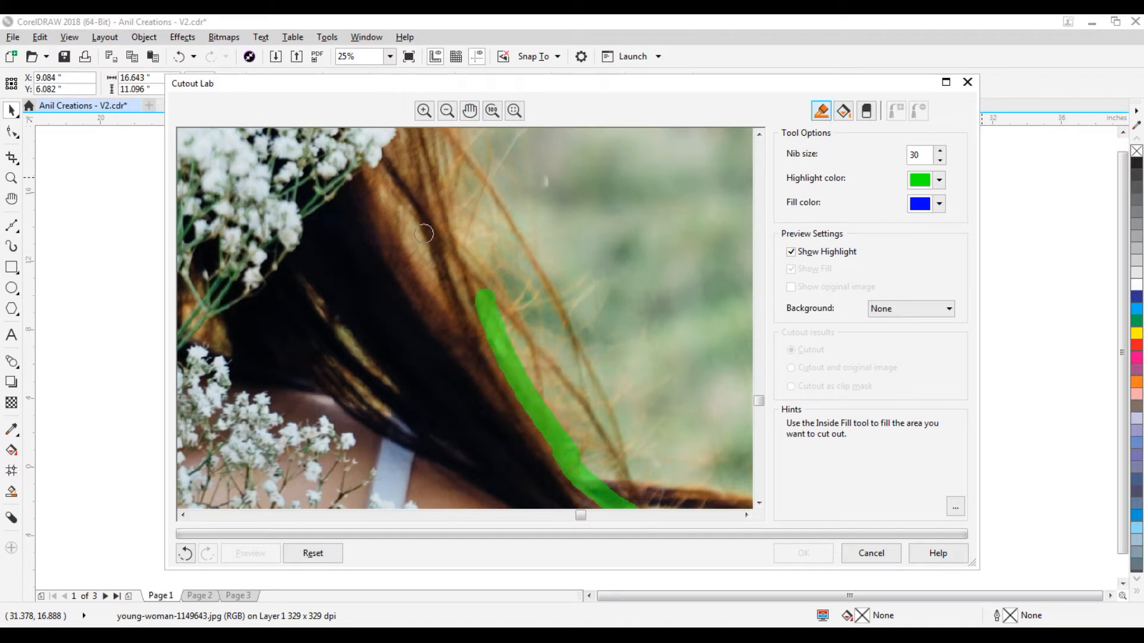
mouse_move(391, 198)
mouse_down()
mouse_move(430, 274)
mouse_move(495, 335)
mouse_move(456, 273)
mouse_move(487, 299)
mouse_move(440, 260)
mouse_move(393, 190)
mouse_up()
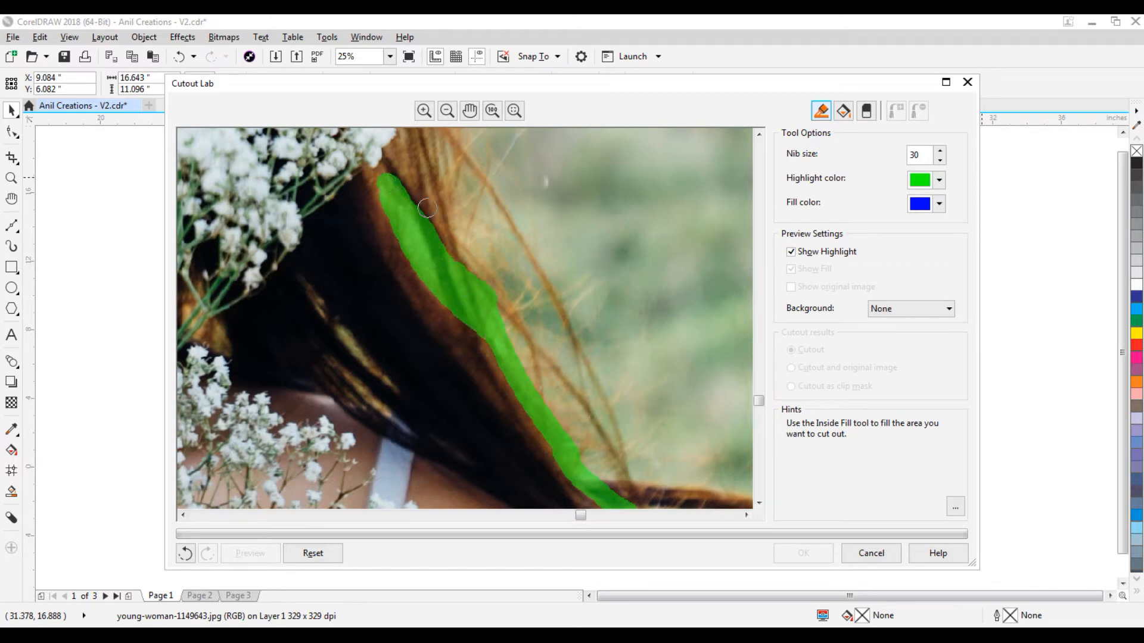
Step: Highlight around the outer edge of the flower cluster and up along the border of the dark hair above it
click(470, 111)
drag(429, 225, 617, 443)
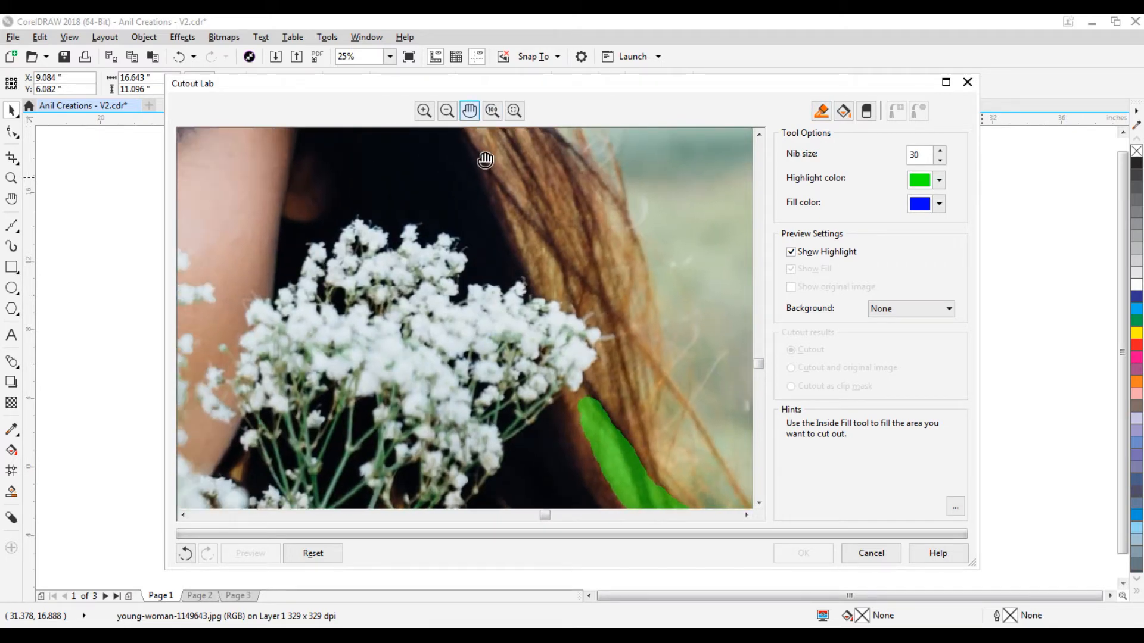
click(822, 110)
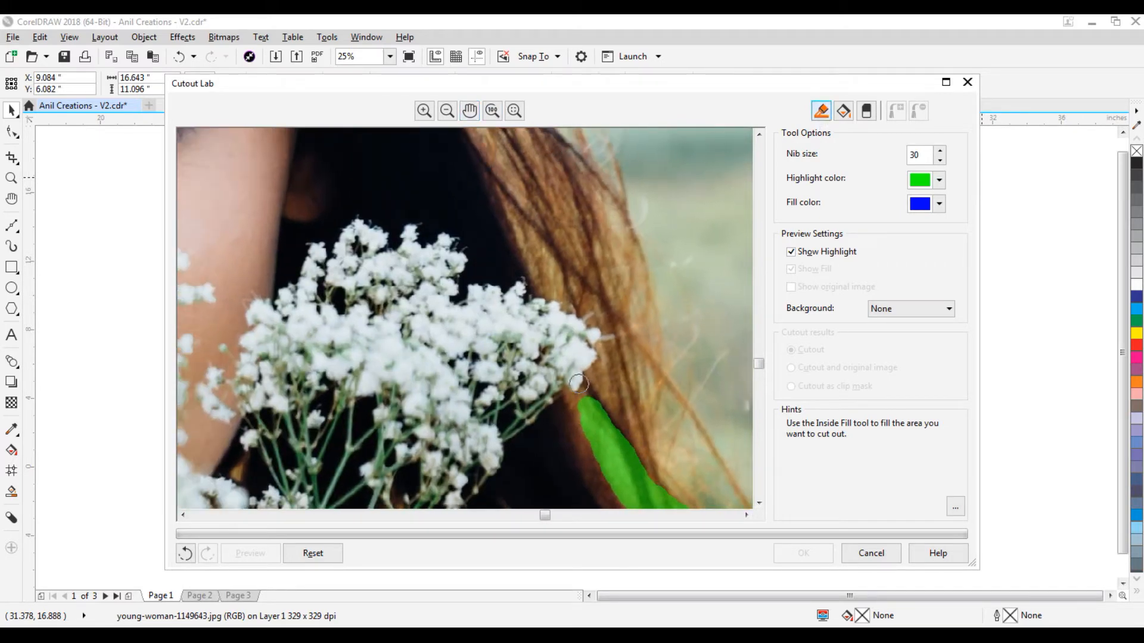
mouse_move(589, 382)
mouse_down()
mouse_move(589, 402)
mouse_move(604, 355)
mouse_move(585, 322)
mouse_move(537, 289)
mouse_up()
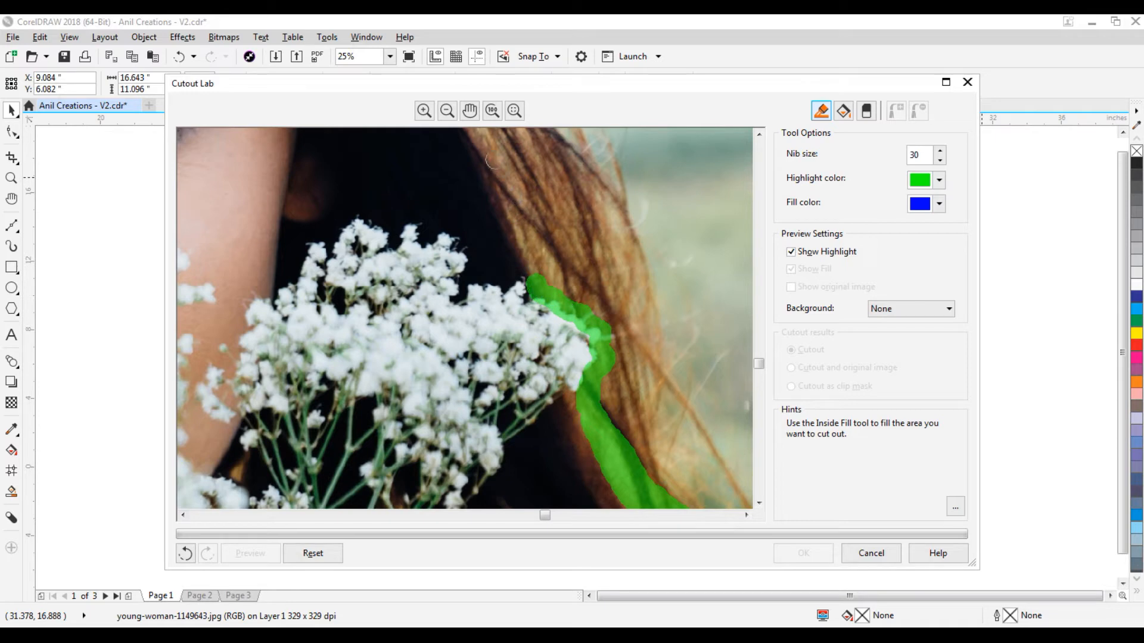
drag(486, 157, 537, 273)
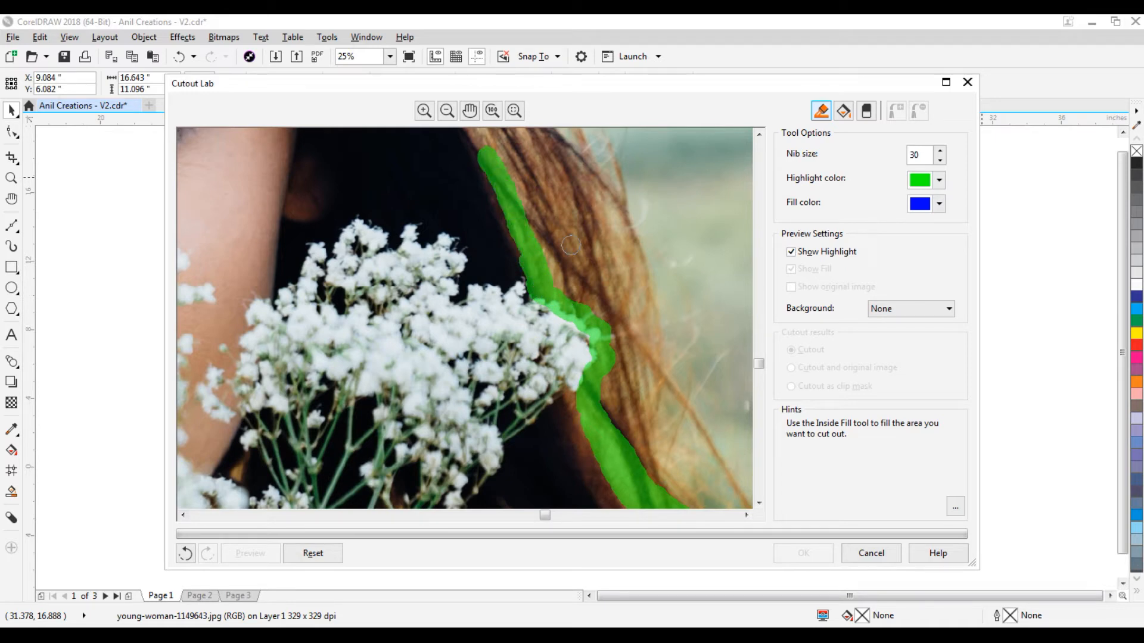
Step: Extend the highlight up the dark hair's border beside the cheek to about eyebrow height
click(470, 110)
drag(519, 226, 529, 409)
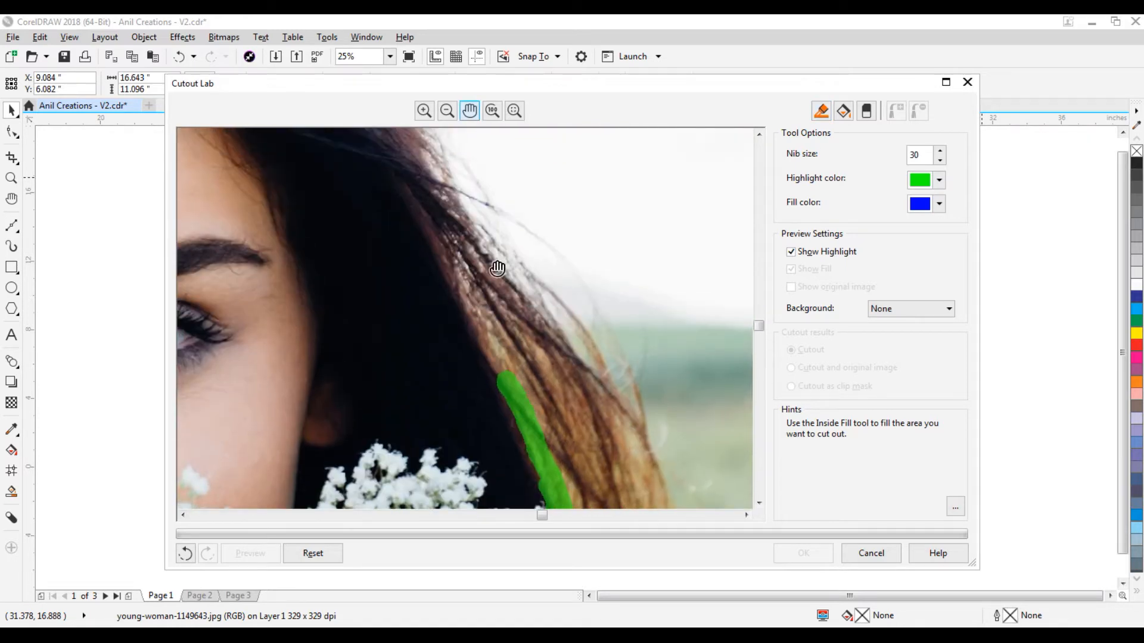
click(817, 115)
drag(439, 220, 502, 378)
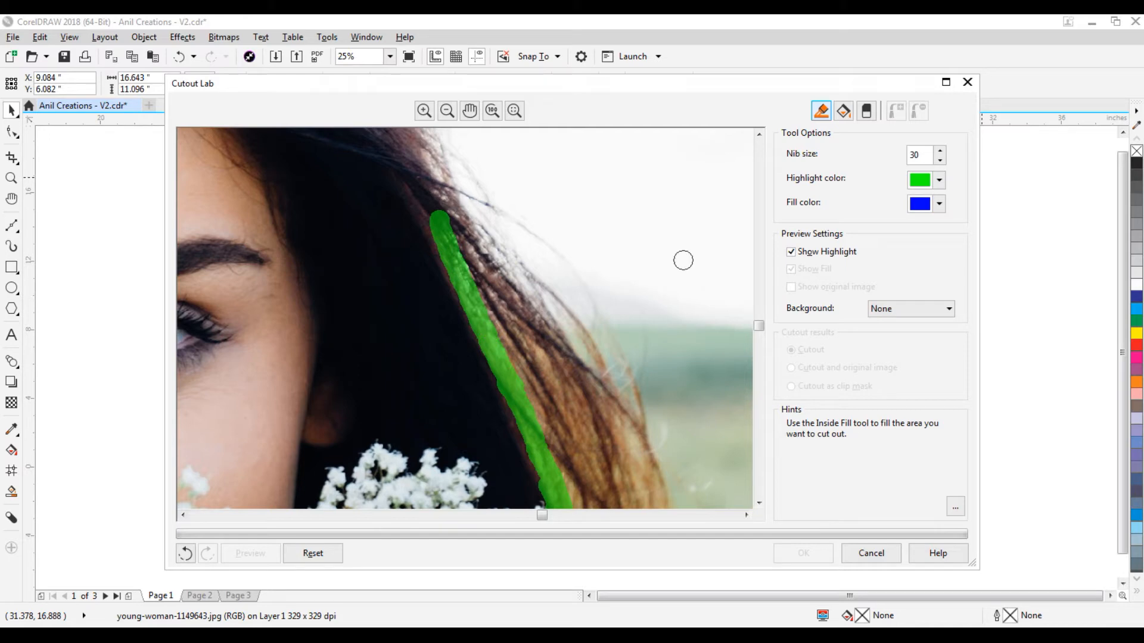
click(469, 112)
drag(455, 215, 497, 358)
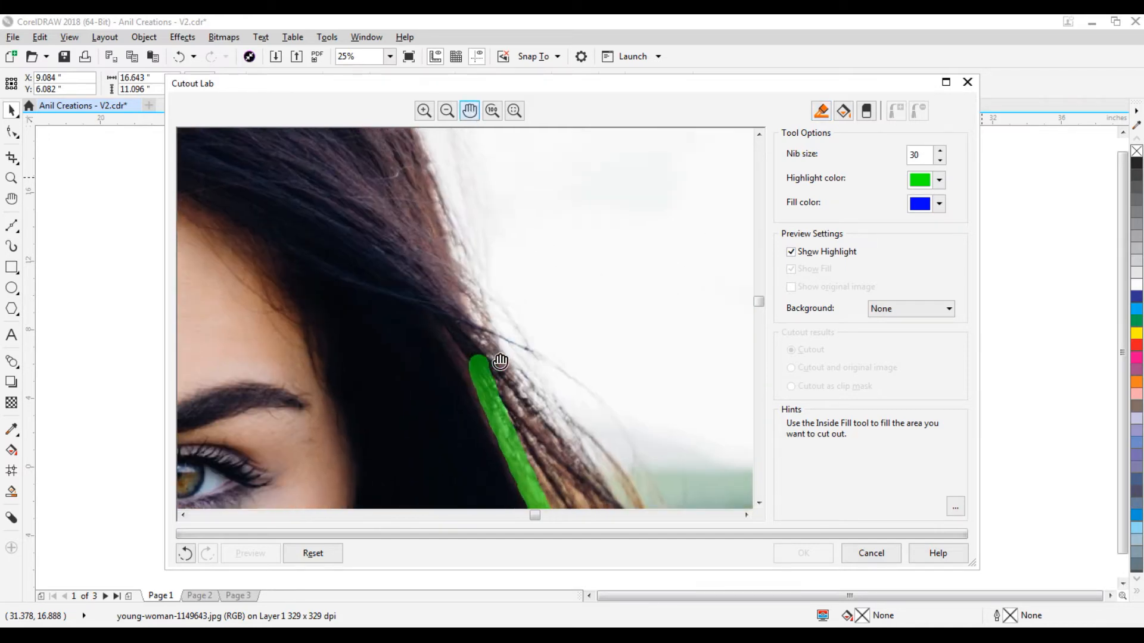
click(821, 111)
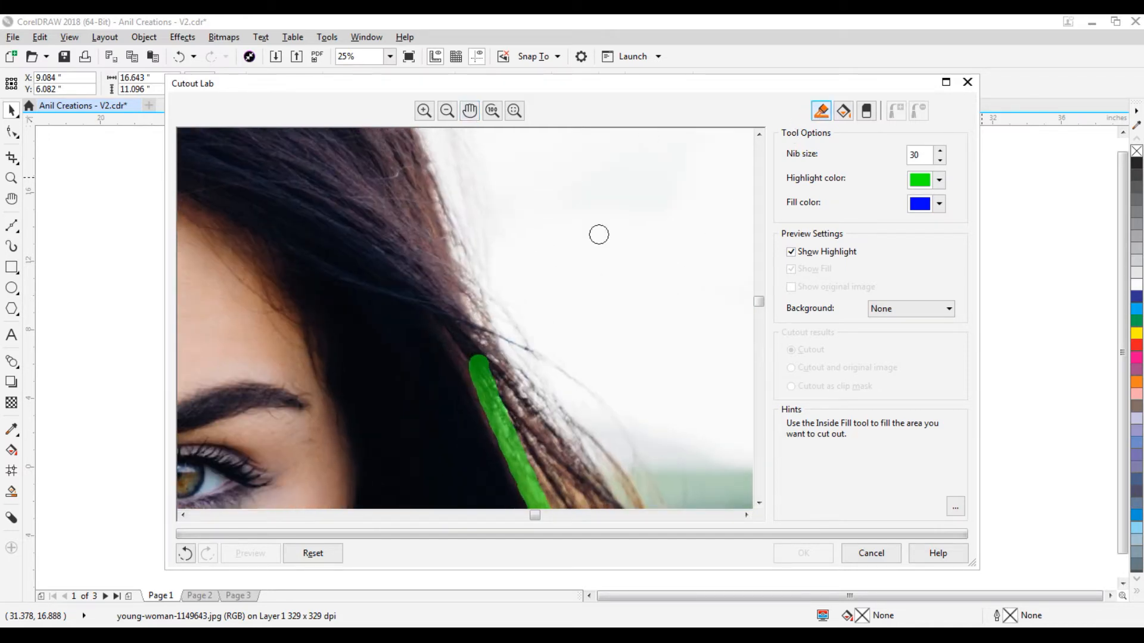
mouse_move(432, 182)
mouse_down()
mouse_move(486, 380)
mouse_move(458, 320)
mouse_up()
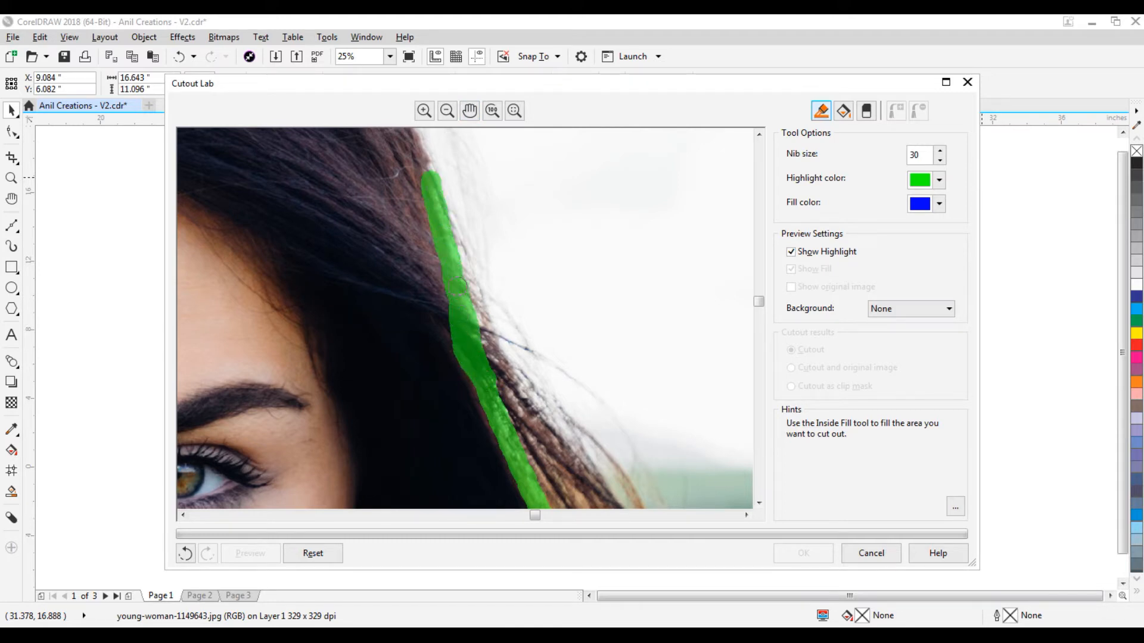
key(ctrl+z)
key(ctrl+z)
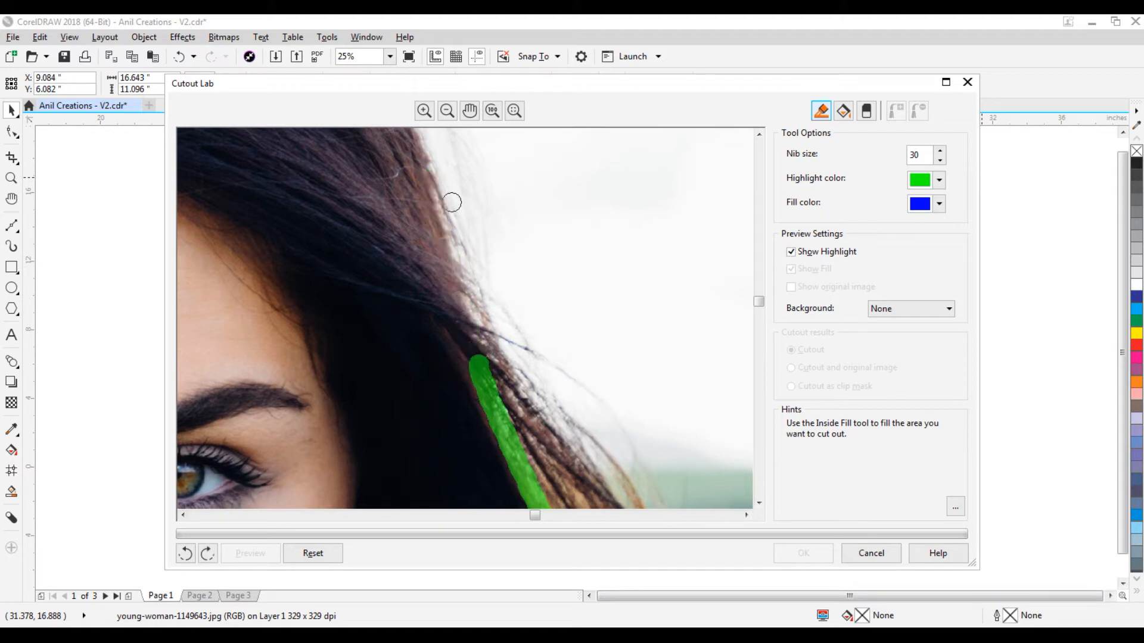
Step: Highlight the right outer edge of the hair from eyebrow height up over the curve to near the parting
drag(435, 168, 481, 370)
click(470, 111)
drag(403, 220, 558, 457)
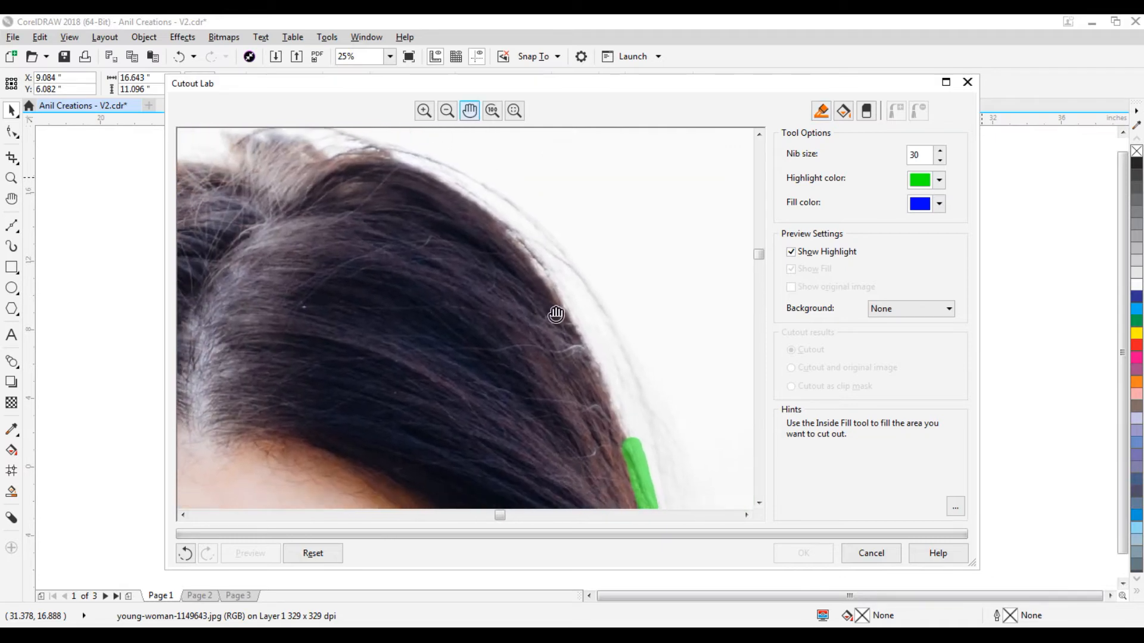
click(821, 111)
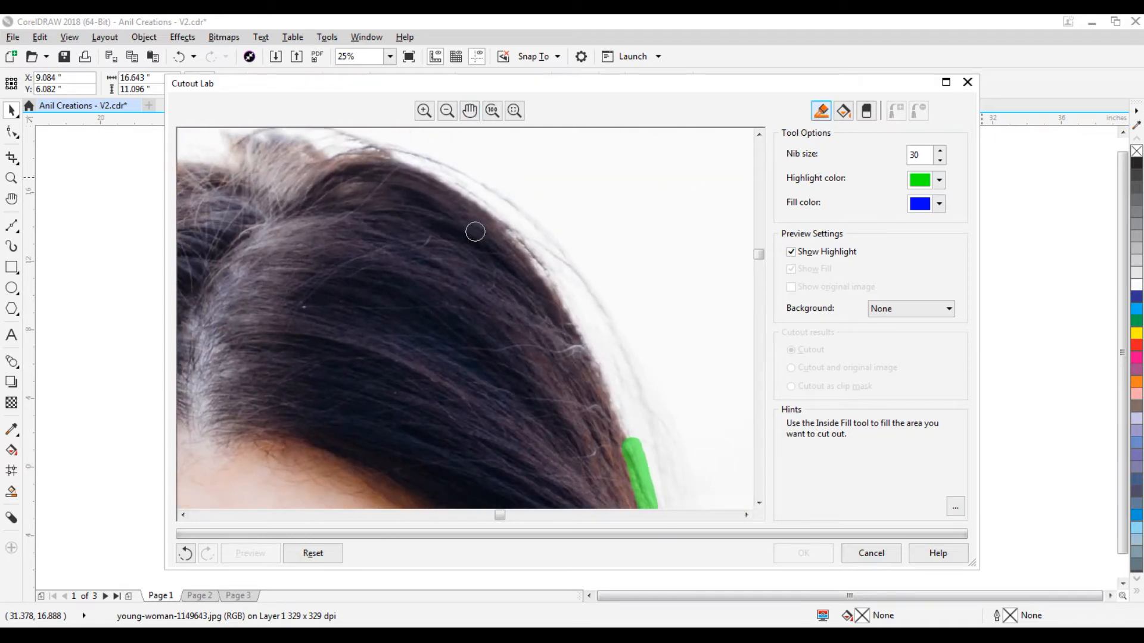
mouse_move(508, 224)
mouse_down()
mouse_move(598, 354)
mouse_move(634, 443)
mouse_move(614, 399)
mouse_up()
mouse_move(326, 151)
mouse_down()
mouse_move(367, 150)
mouse_move(444, 180)
mouse_move(510, 224)
mouse_up()
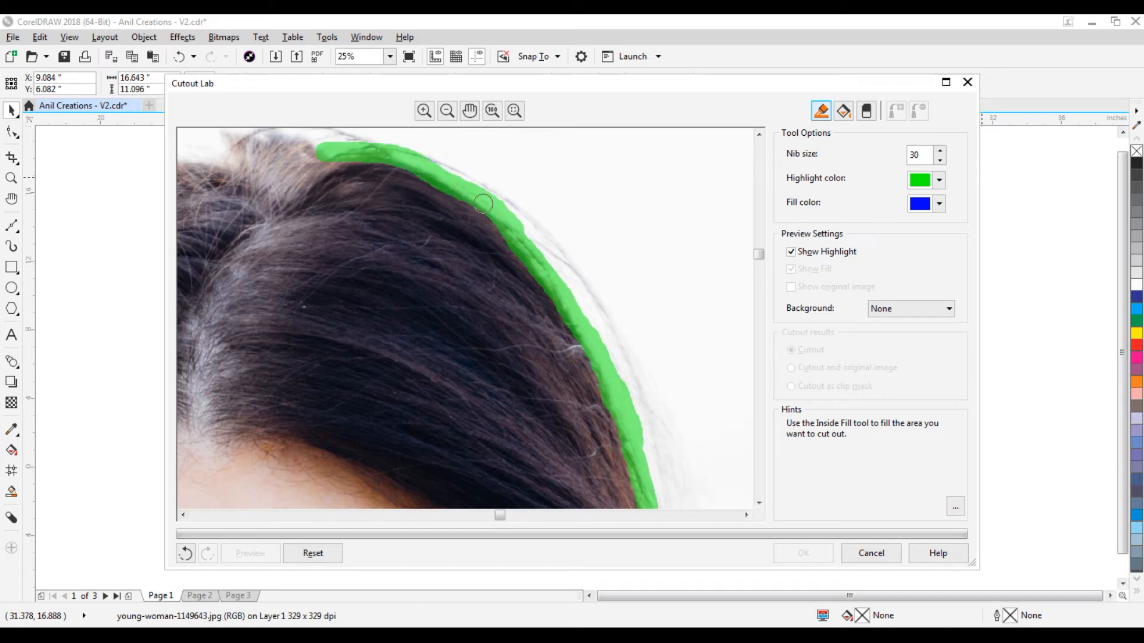
Step: Extend the highlight across the crown, past the parting, to the upper left edge of the hair
click(470, 111)
drag(326, 192, 663, 307)
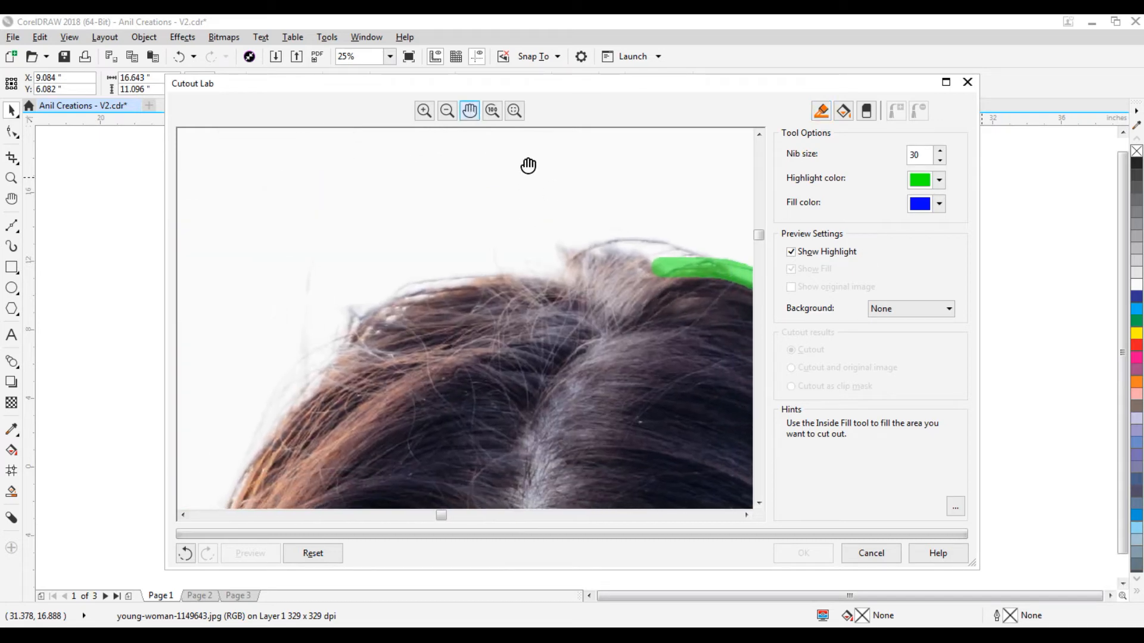
click(821, 111)
mouse_move(666, 264)
mouse_down()
mouse_move(543, 249)
mouse_move(563, 273)
mouse_move(471, 273)
mouse_move(386, 300)
mouse_move(419, 297)
mouse_up()
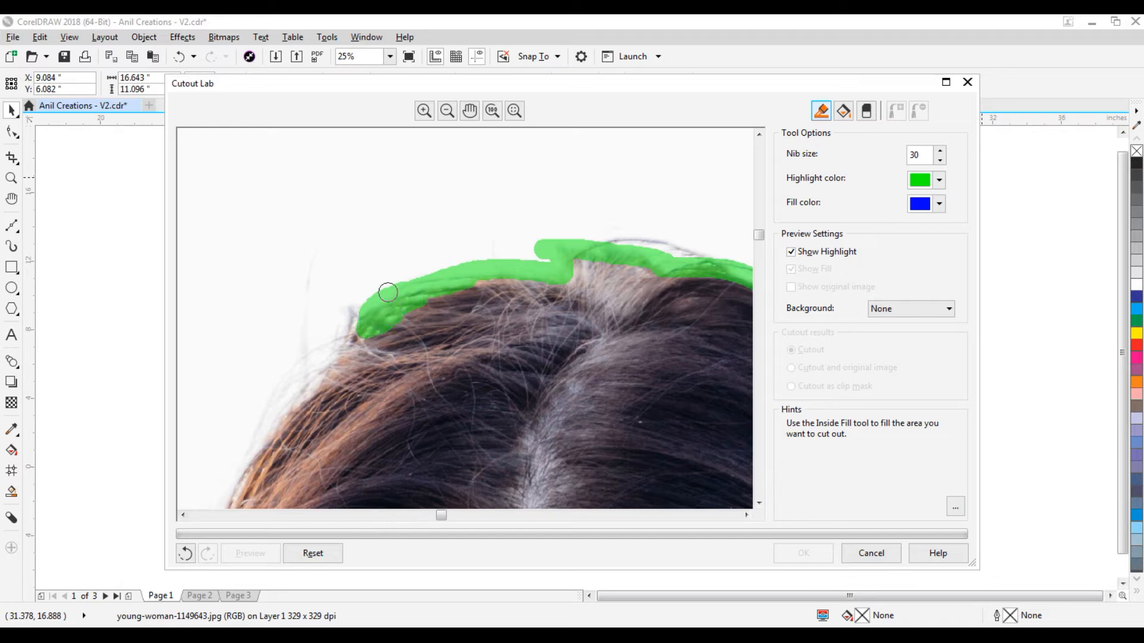
Step: Continue the highlight from the crown down the hair's upper left curve to about mid-forehead height
click(469, 110)
mouse_move(418, 358)
mouse_down()
mouse_move(518, 279)
mouse_move(562, 203)
mouse_up()
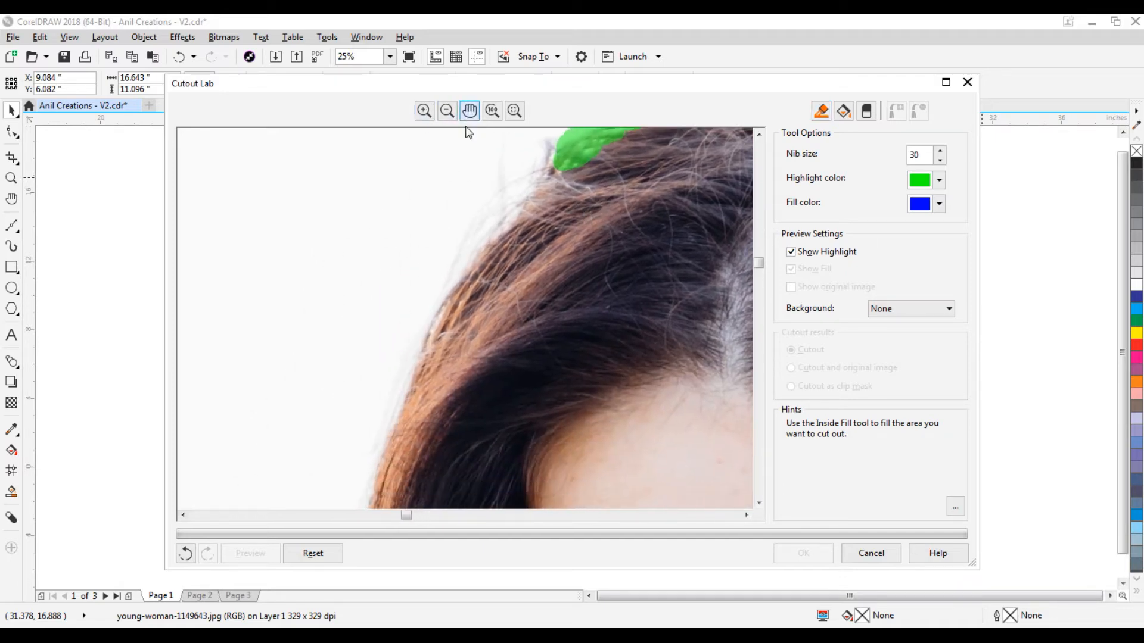
click(821, 110)
mouse_move(560, 152)
mouse_down()
mouse_move(446, 289)
mouse_move(377, 466)
mouse_up()
Step: Extend the highlight down the left outer hair edge from forehead height to just above the white flowers
click(469, 110)
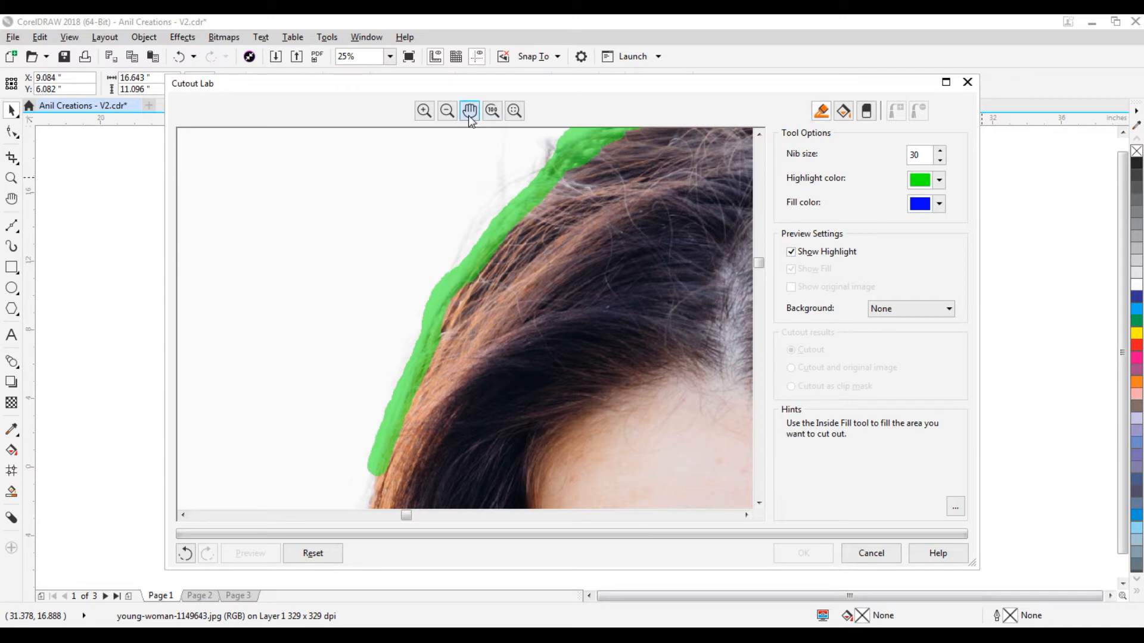
drag(477, 426, 485, 176)
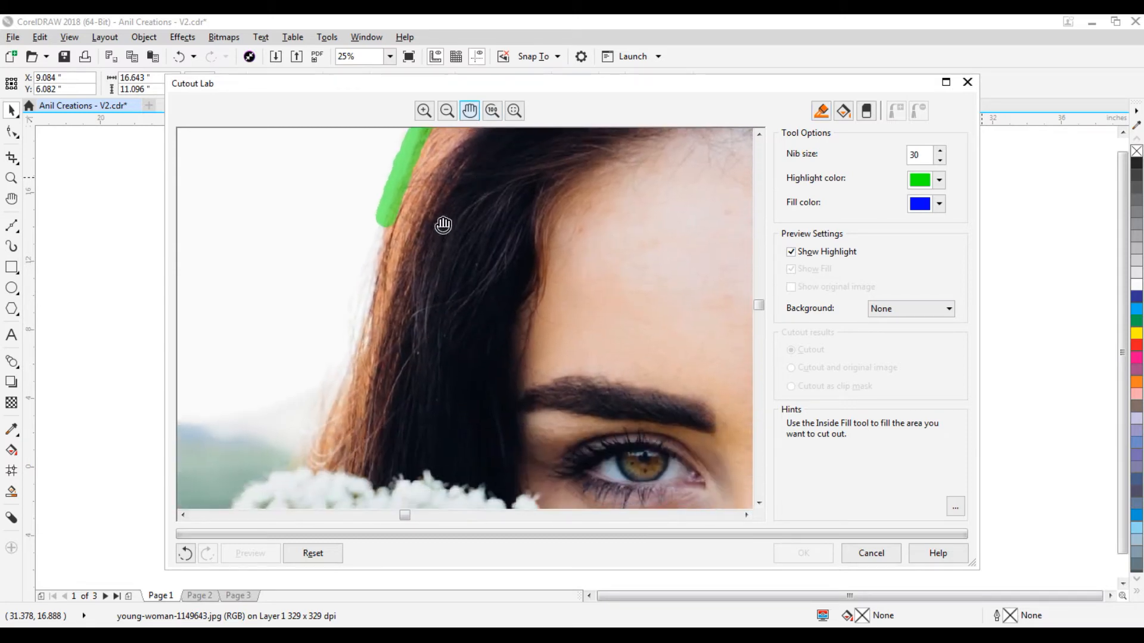
click(821, 111)
mouse_move(386, 216)
mouse_down()
mouse_move(355, 361)
mouse_move(291, 460)
mouse_up()
Step: Highlight around the outer edge of the upper left flower cluster and down the brown hair's border below it
click(470, 111)
drag(353, 426, 583, 142)
click(821, 110)
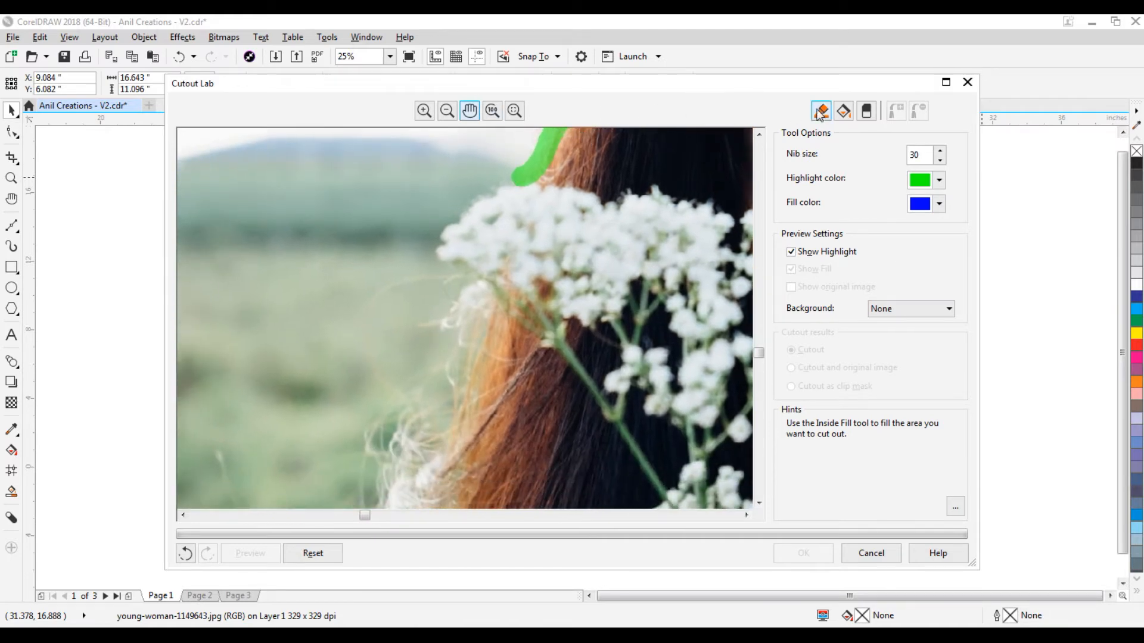
mouse_move(517, 181)
mouse_down()
mouse_move(430, 235)
mouse_move(432, 262)
mouse_move(479, 281)
mouse_move(493, 312)
mouse_move(439, 443)
mouse_up()
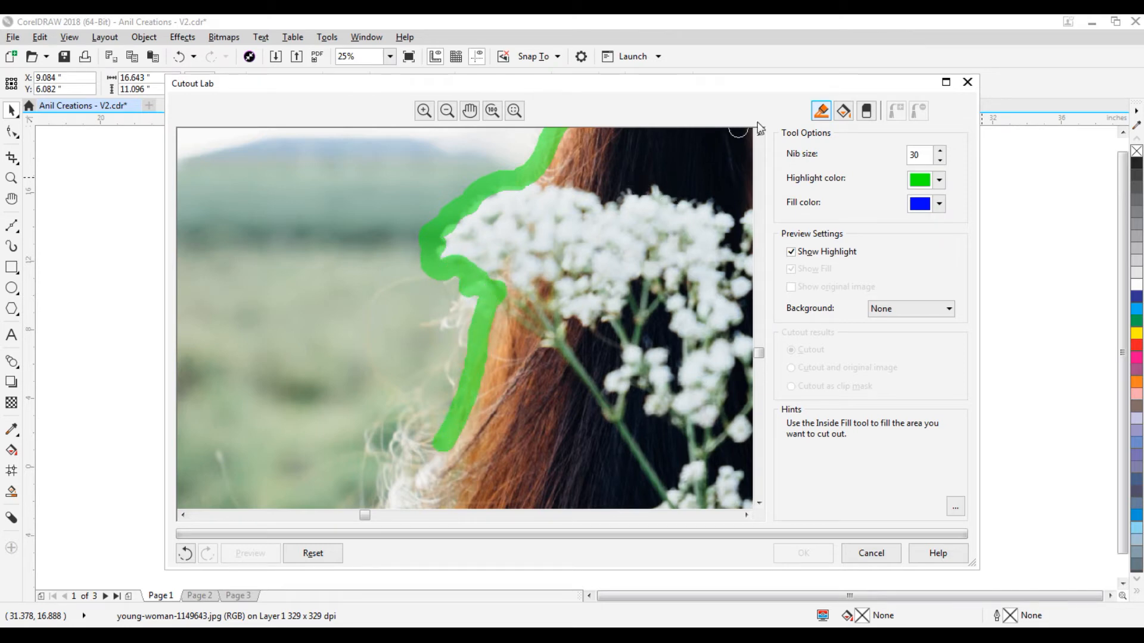
Step: Highlight the left hair edge past the frizzy light strands down to the top of the lower flower cluster
click(469, 110)
drag(533, 387, 537, 193)
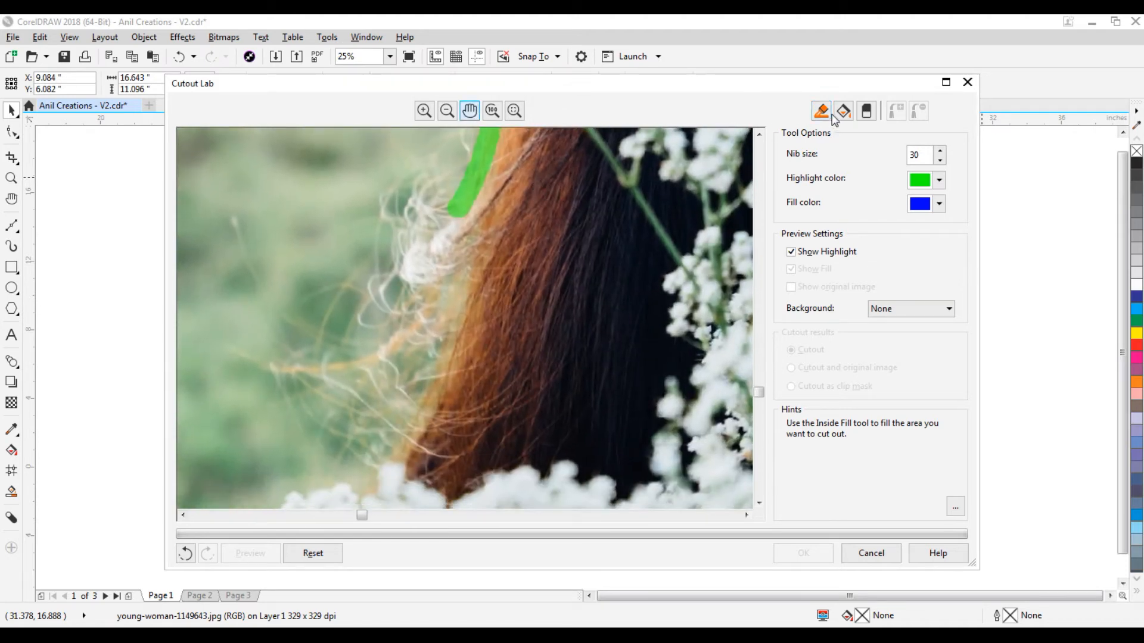
mouse_move(464, 205)
mouse_down()
mouse_move(405, 285)
mouse_move(459, 273)
mouse_move(448, 306)
mouse_move(461, 282)
mouse_move(425, 329)
mouse_move(436, 353)
mouse_move(447, 330)
mouse_move(369, 488)
mouse_up()
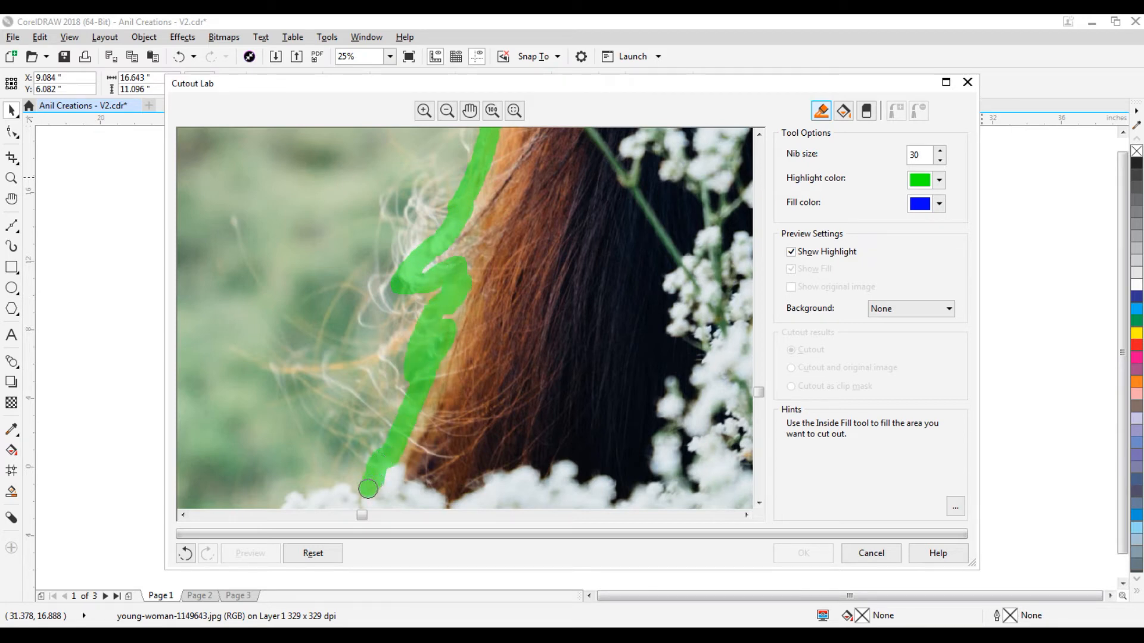
Step: Highlight around the left tip of the lower flower cluster and onto the dark hair's edge beneath it
click(470, 111)
mouse_move(457, 410)
mouse_down()
mouse_move(611, 191)
mouse_move(617, 145)
mouse_up()
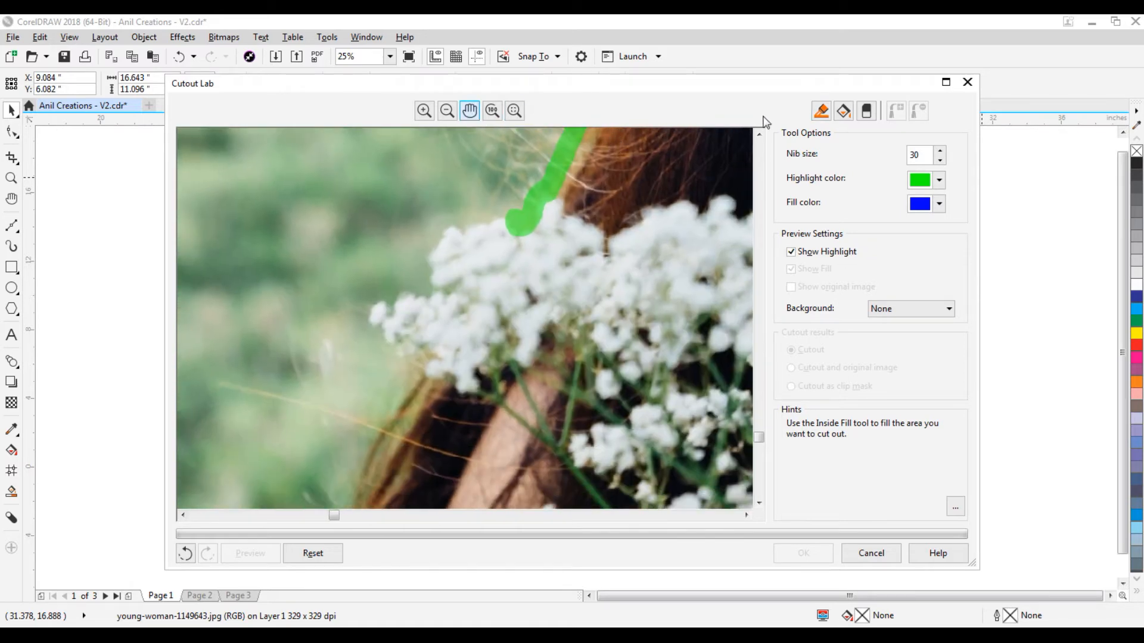
click(820, 113)
mouse_move(512, 218)
mouse_down()
mouse_move(498, 210)
mouse_move(438, 228)
mouse_move(425, 258)
mouse_move(452, 283)
mouse_up()
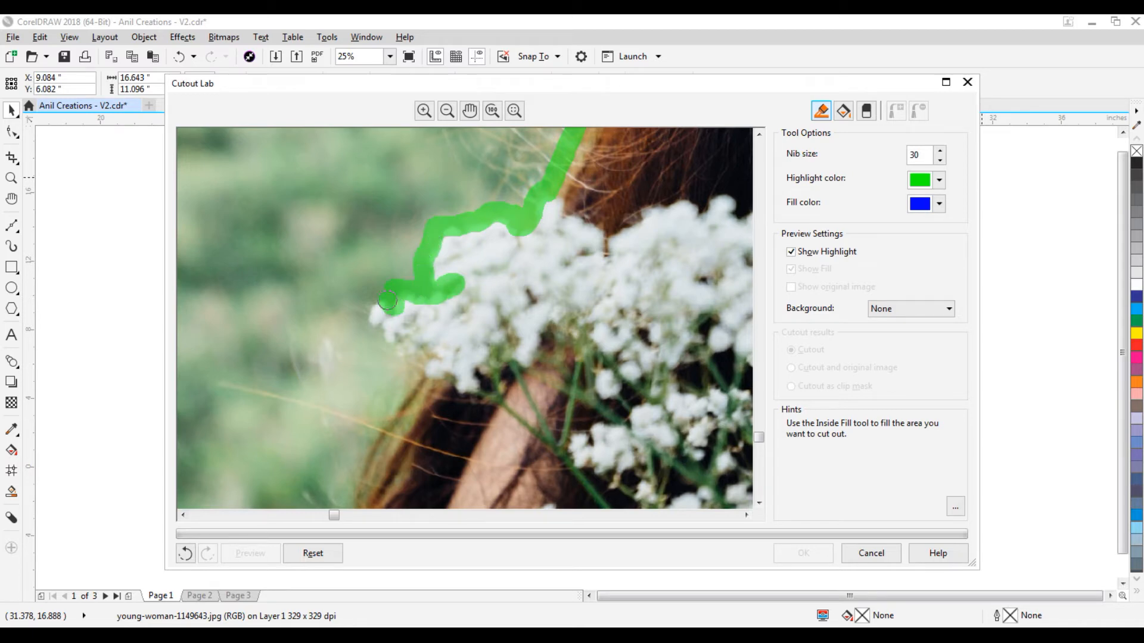
mouse_move(368, 313)
mouse_down()
mouse_move(384, 347)
mouse_move(410, 342)
mouse_move(430, 360)
mouse_move(408, 392)
mouse_up()
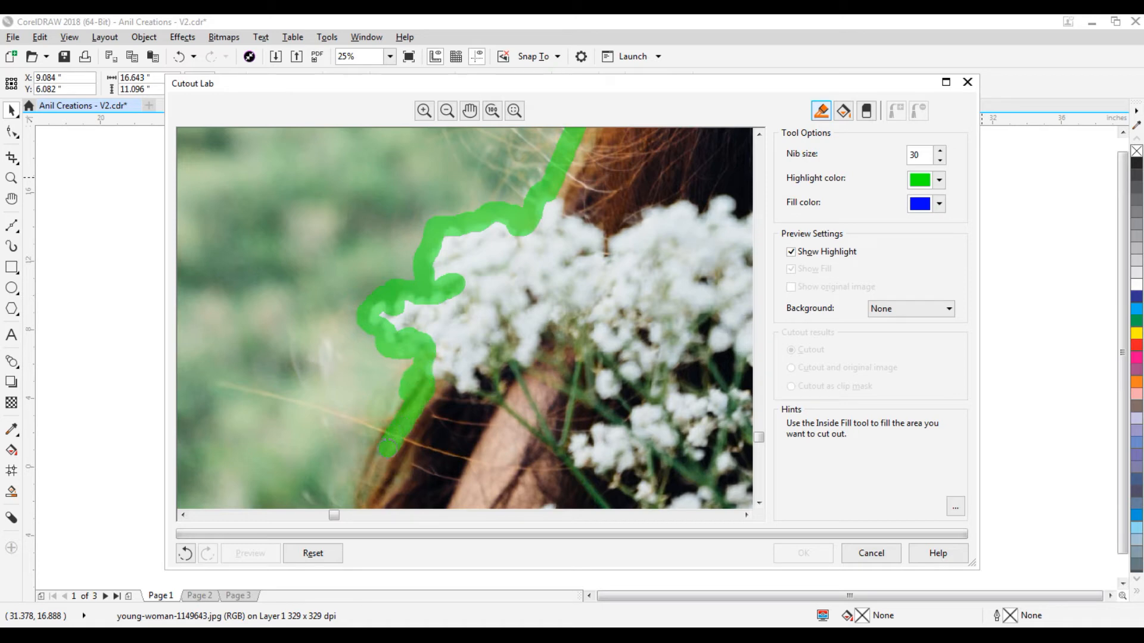
Step: Complete the highlight down the dark hair's left edge beside the arm to the bottom border of the photo
click(471, 114)
drag(477, 439, 574, 199)
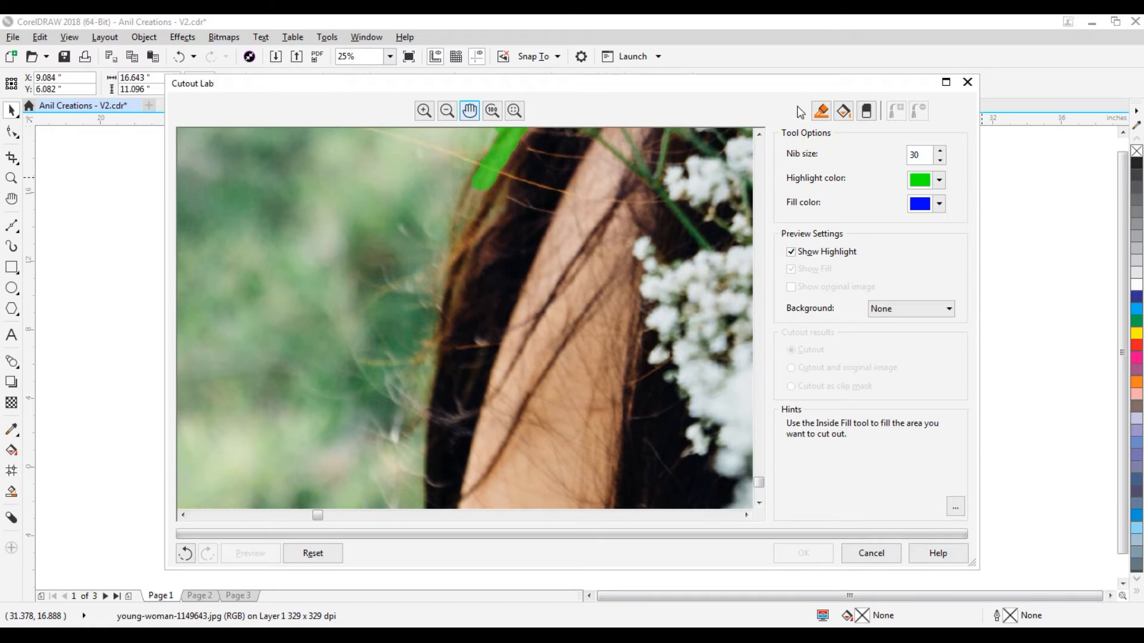
drag(480, 182, 417, 459)
click(470, 113)
mouse_move(465, 391)
mouse_down()
mouse_move(478, 179)
mouse_move(457, 167)
mouse_up()
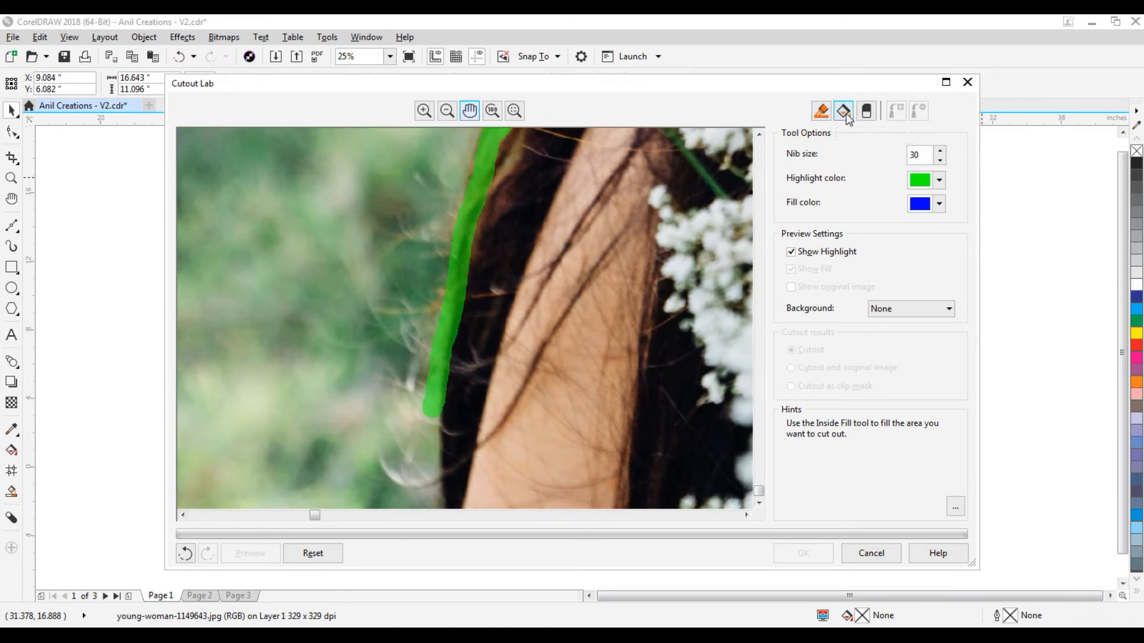
drag(432, 408, 439, 498)
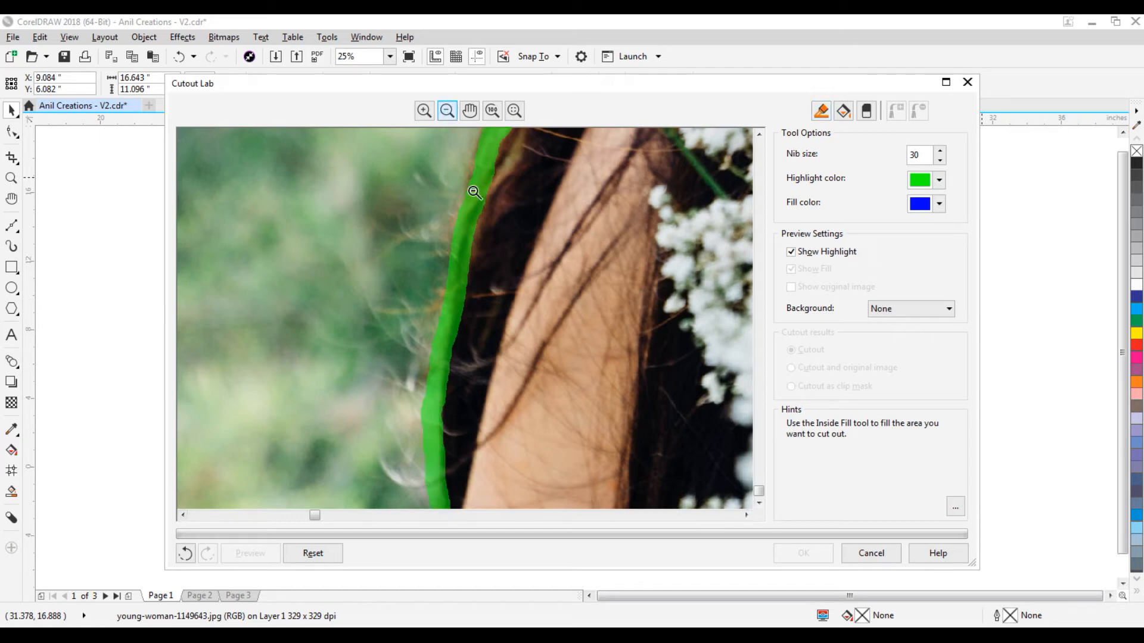
Step: Fill the area inside the highlighted outline with the Inside Fill tool and preview the cutout
click(532, 319)
click(510, 301)
click(483, 264)
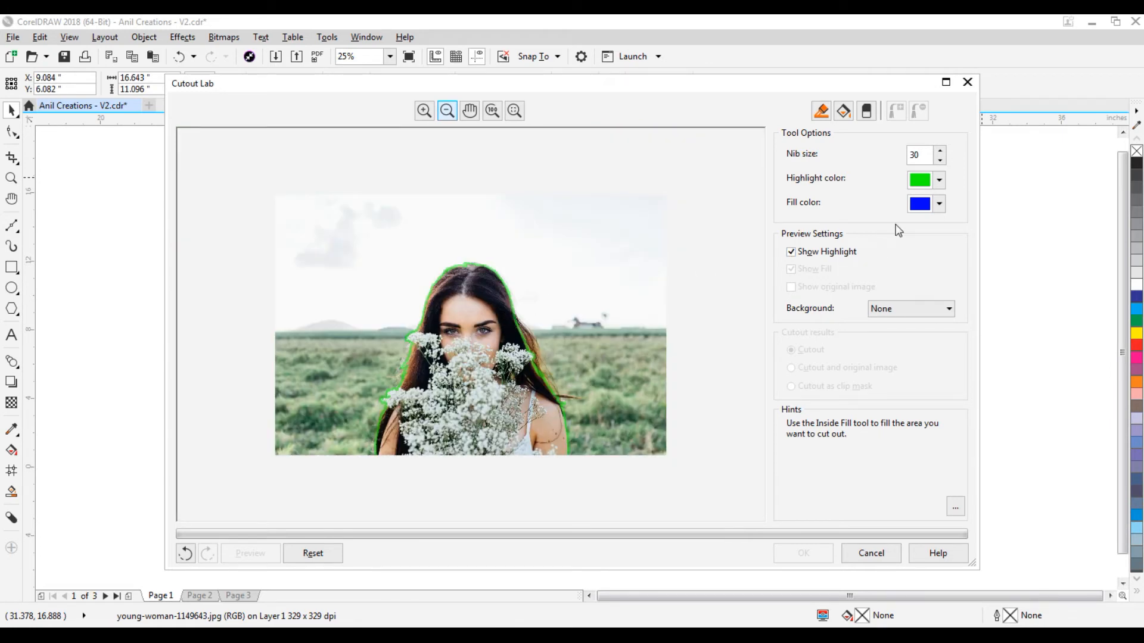
click(843, 112)
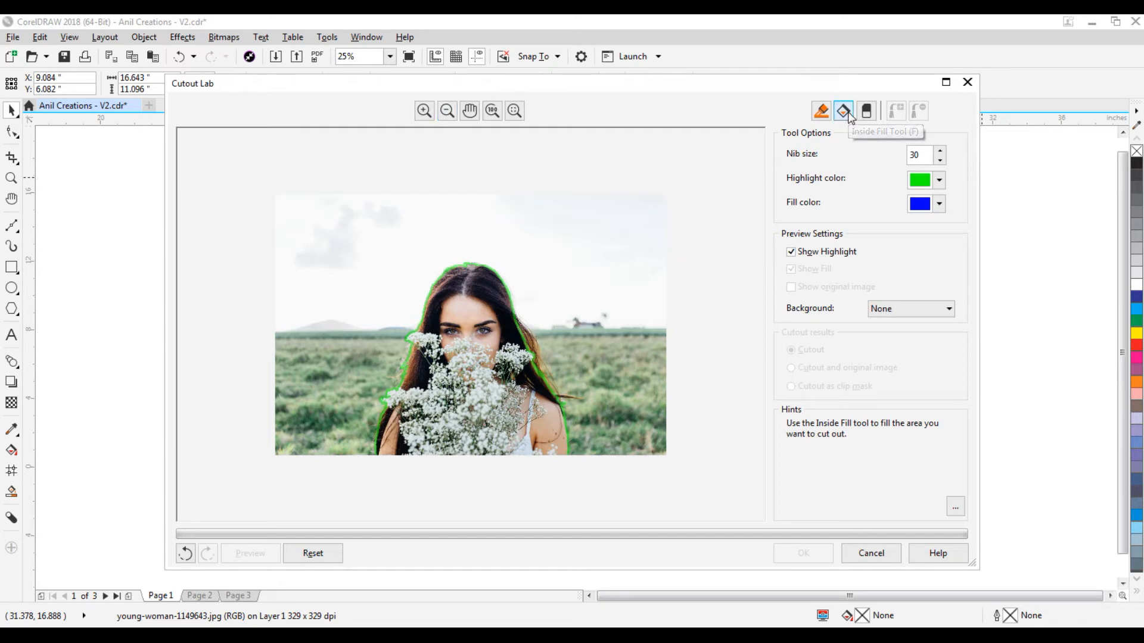
click(477, 356)
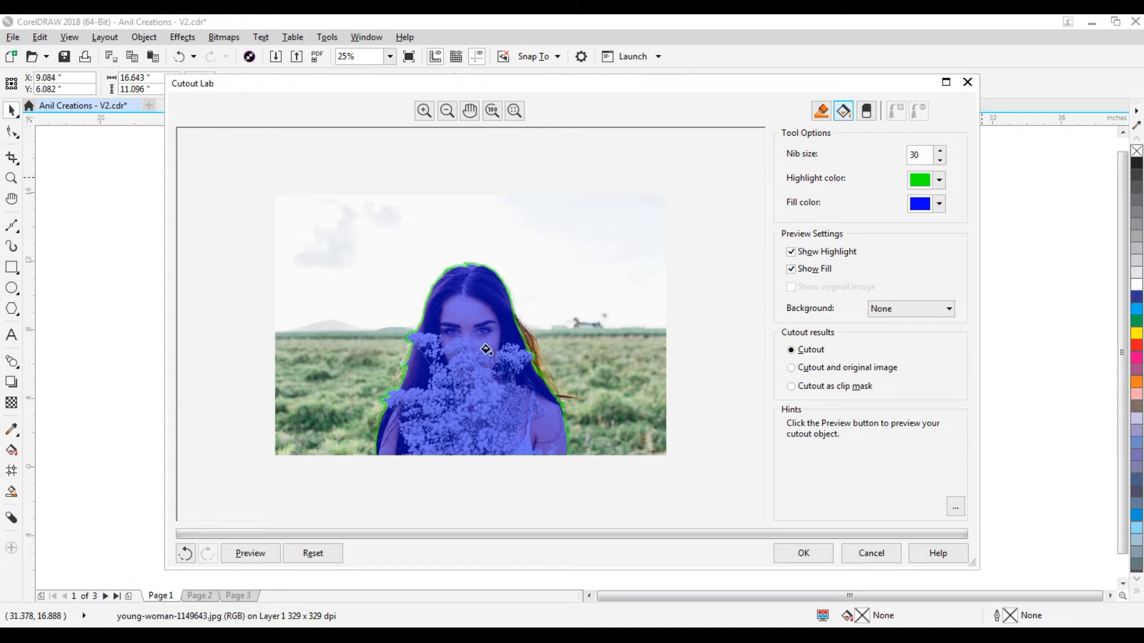
click(868, 111)
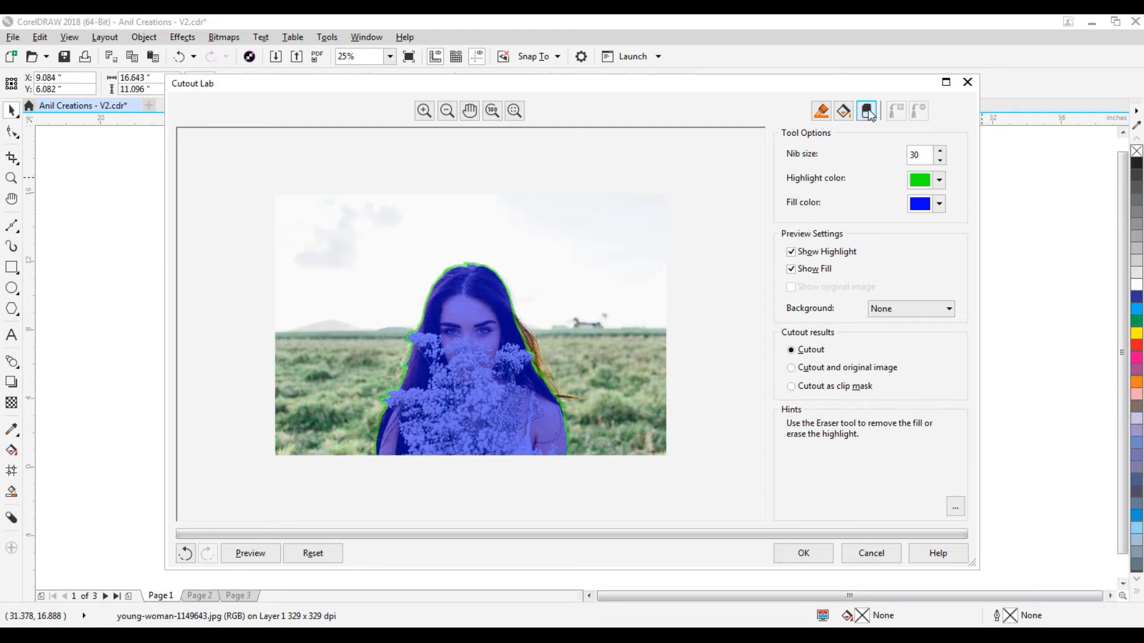
click(257, 553)
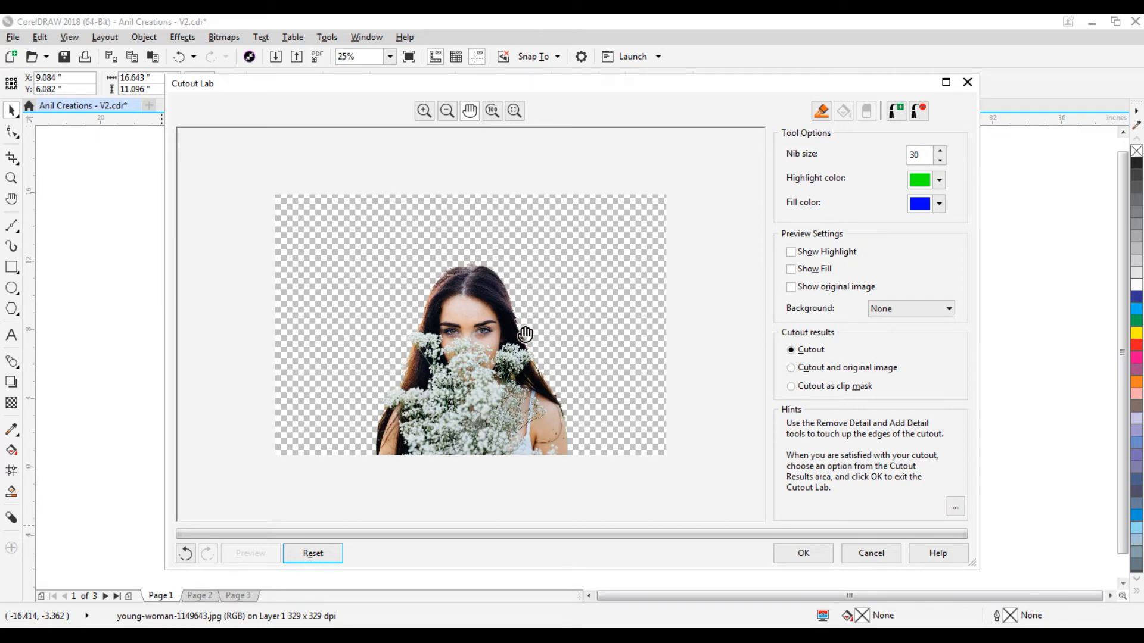
Step: Restore the missing patches along the hair's right edge beside the face with the Add Detail tool
click(425, 110)
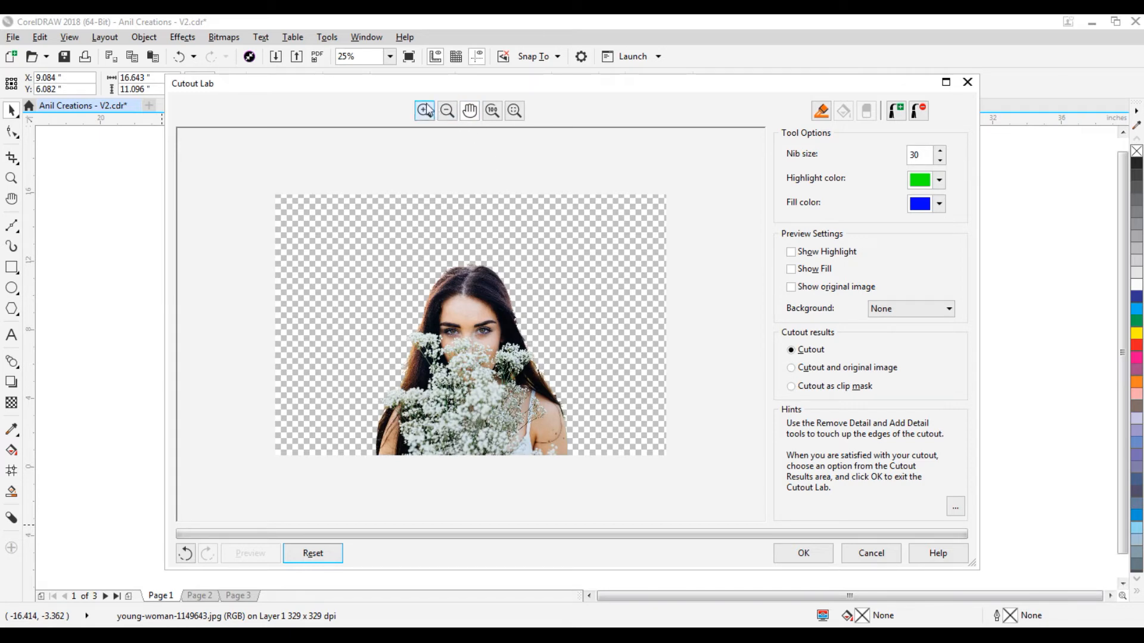
click(519, 321)
drag(424, 260, 571, 453)
drag(353, 221, 495, 343)
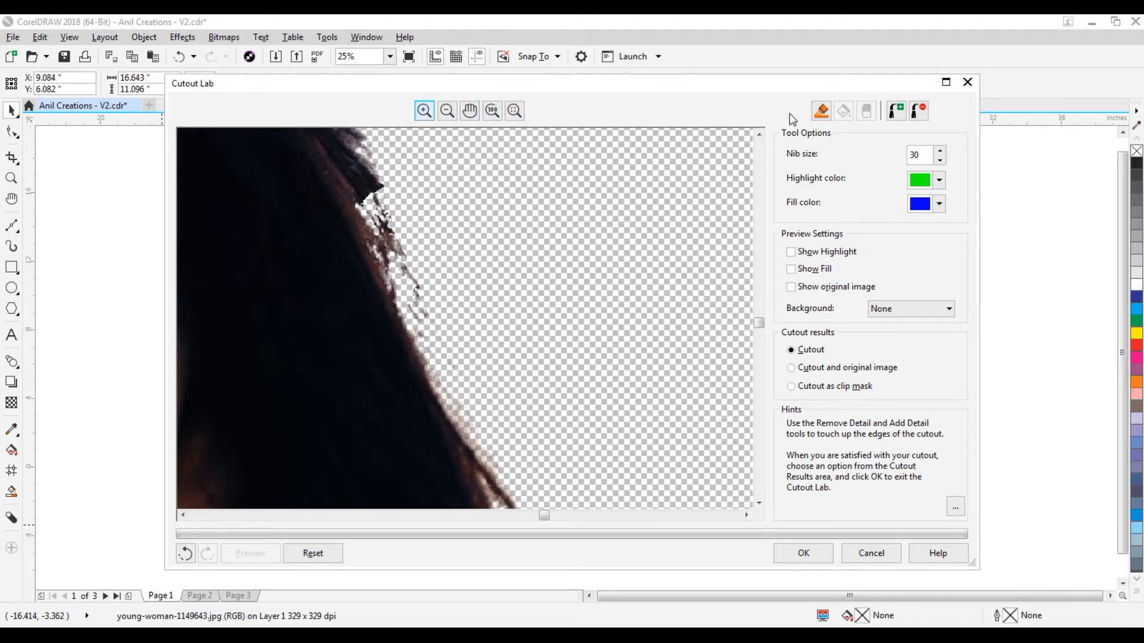
click(897, 113)
mouse_move(414, 277)
mouse_down()
mouse_move(370, 192)
mouse_move(392, 256)
mouse_move(377, 252)
mouse_move(365, 191)
mouse_move(385, 241)
mouse_up()
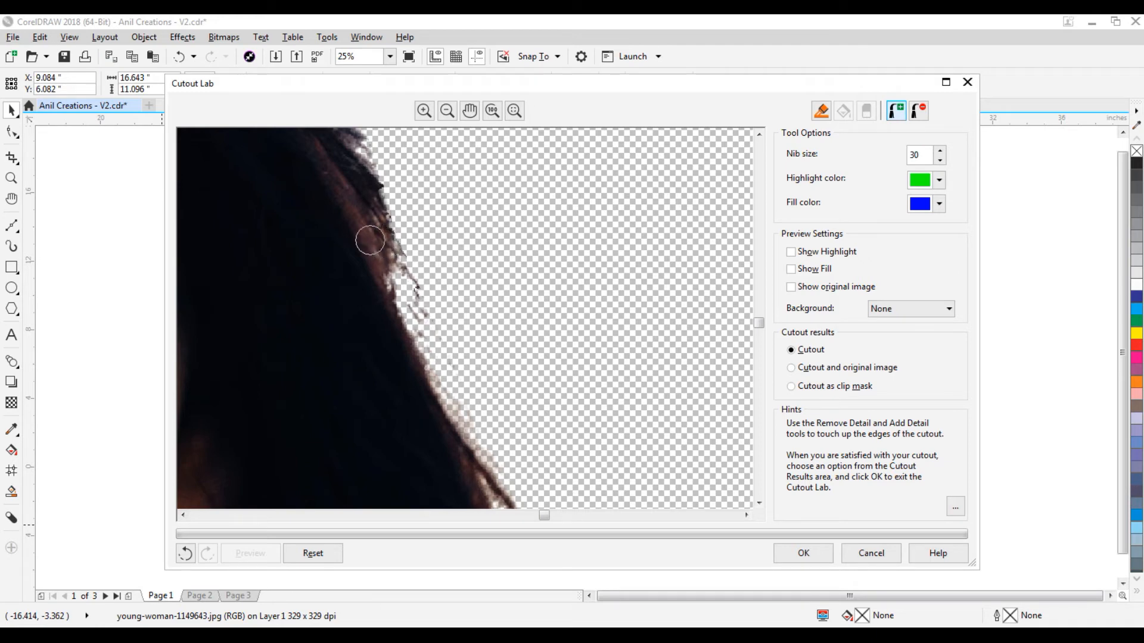
mouse_move(373, 239)
mouse_down()
mouse_move(375, 197)
mouse_move(403, 306)
mouse_move(378, 240)
mouse_move(420, 346)
mouse_move(368, 225)
mouse_move(401, 309)
mouse_move(389, 303)
mouse_move(379, 223)
mouse_move(451, 434)
mouse_move(430, 399)
mouse_move(363, 227)
mouse_move(474, 424)
mouse_up()
Step: Trim the stray strands off the hair's right edge around eyebrow height with the Remove Detail tool
click(468, 117)
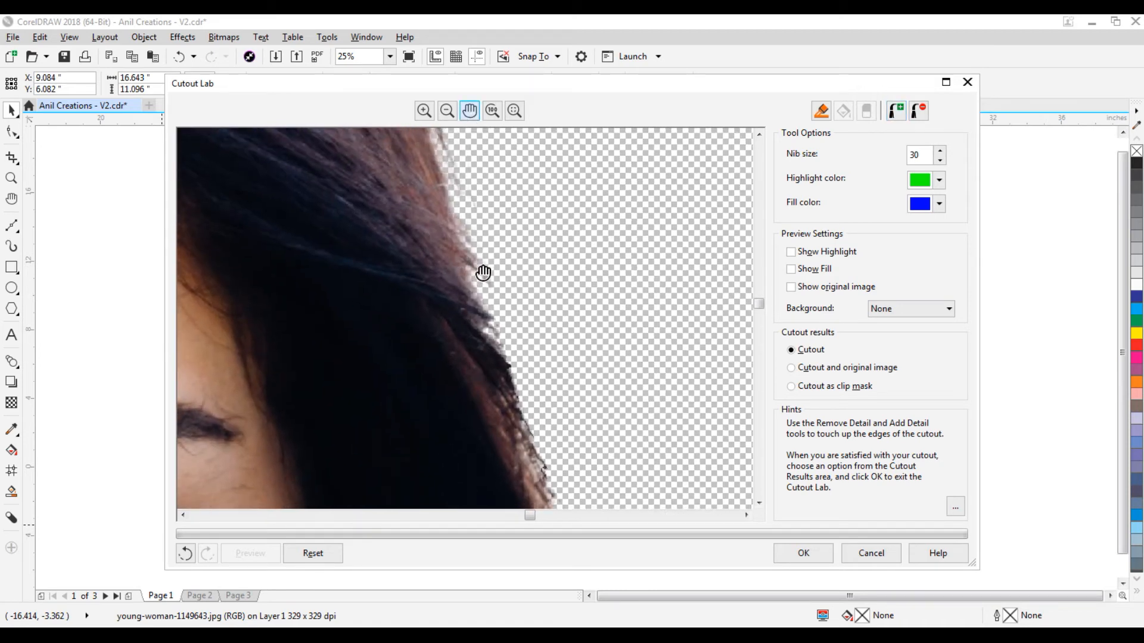
click(888, 113)
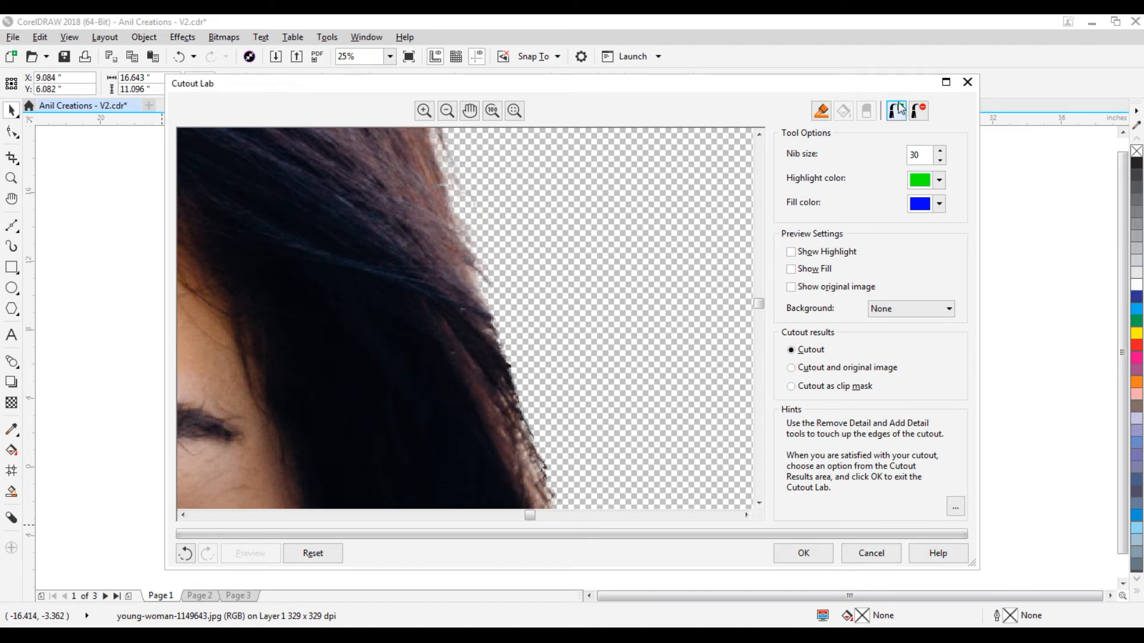
click(919, 112)
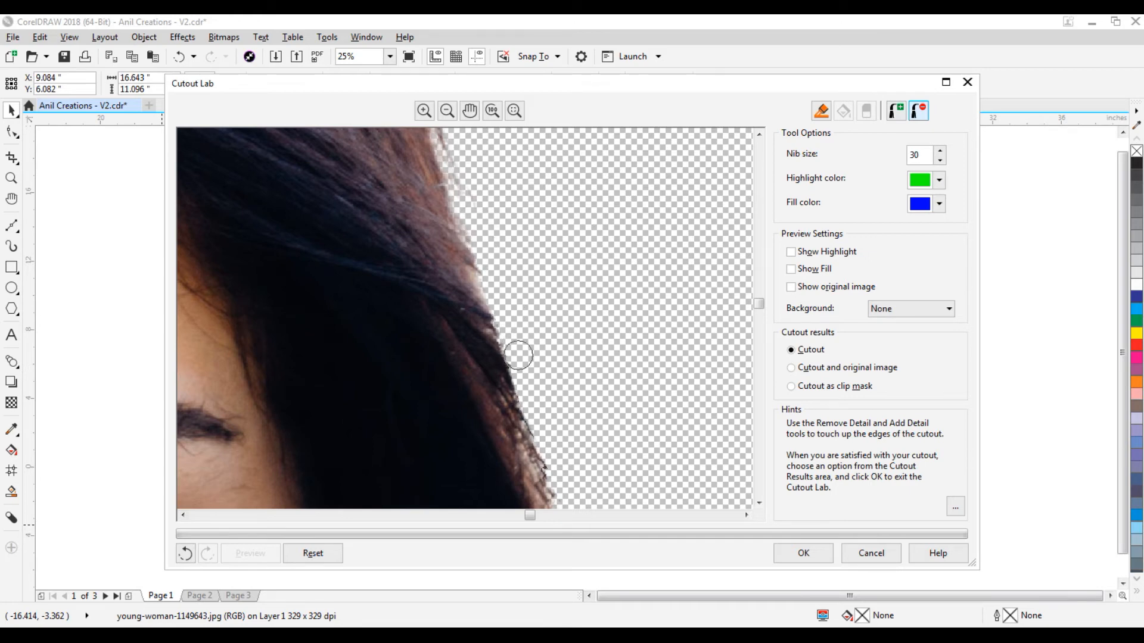
mouse_move(563, 477)
mouse_down()
mouse_move(566, 492)
mouse_move(537, 436)
mouse_up()
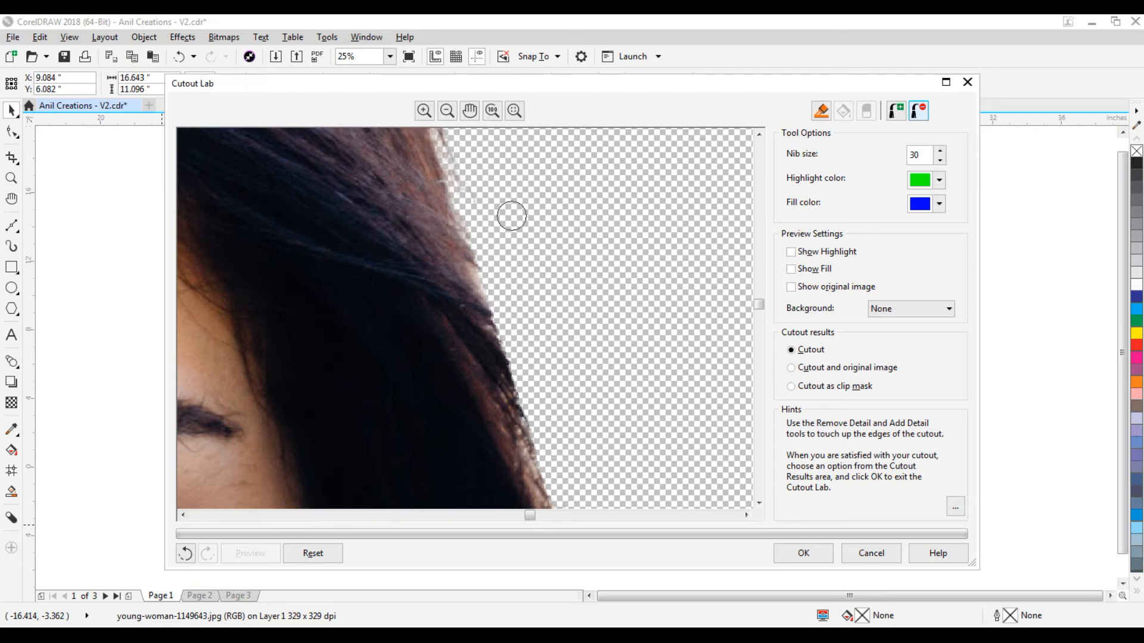
Step: Remove the loose strands and fringe along the hair's right edge from above the forehead up over the outer curve
click(469, 110)
drag(438, 211, 473, 401)
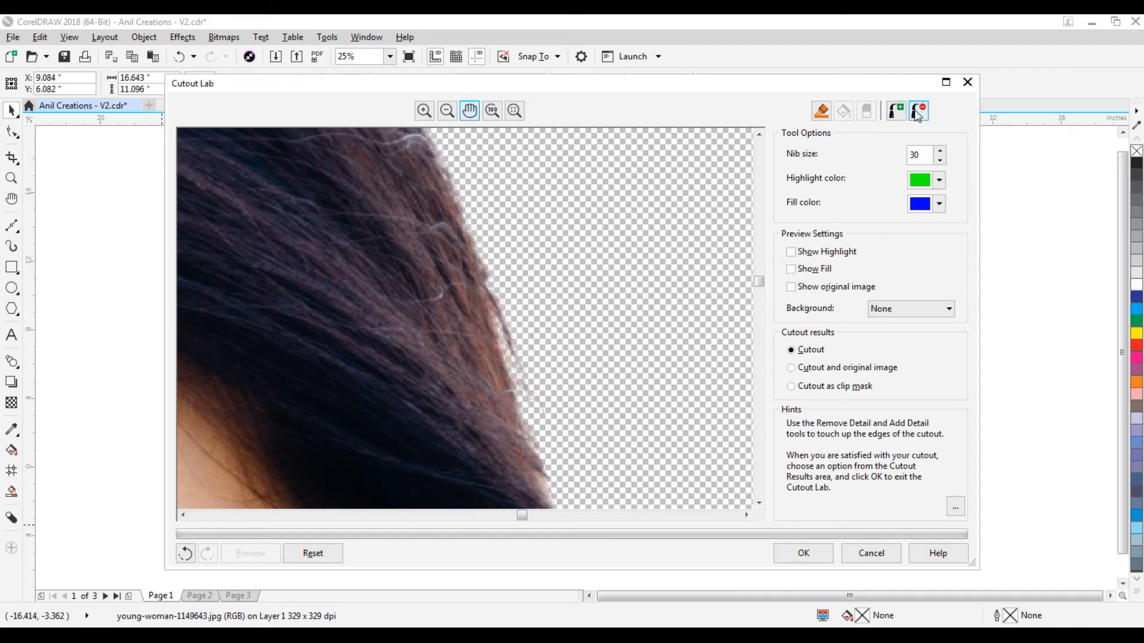
click(916, 115)
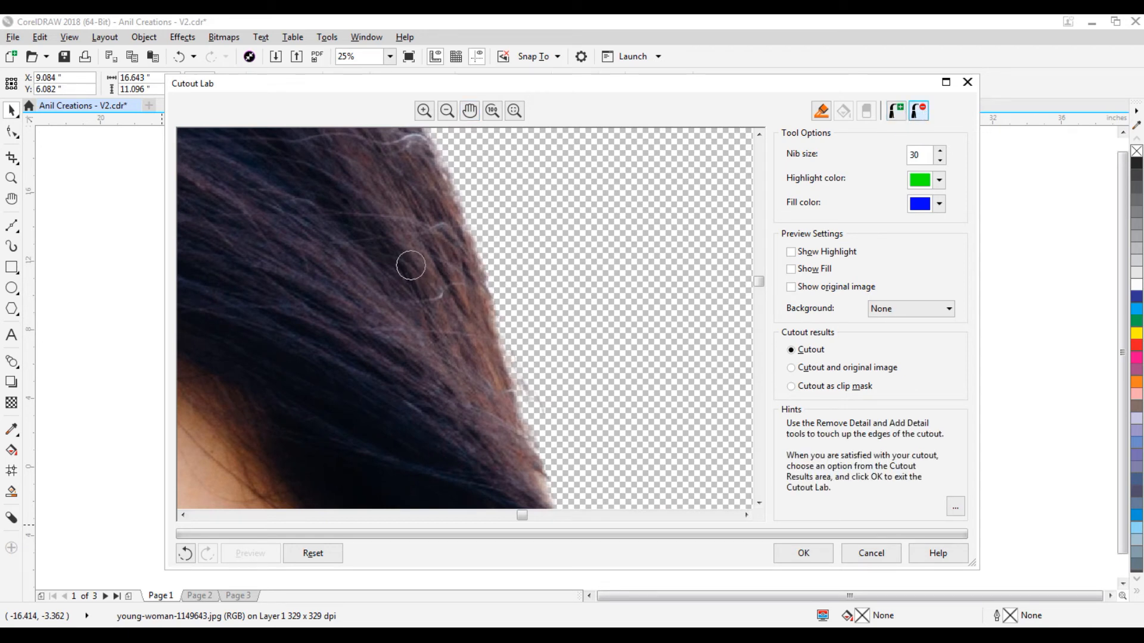
click(469, 111)
drag(452, 215, 563, 453)
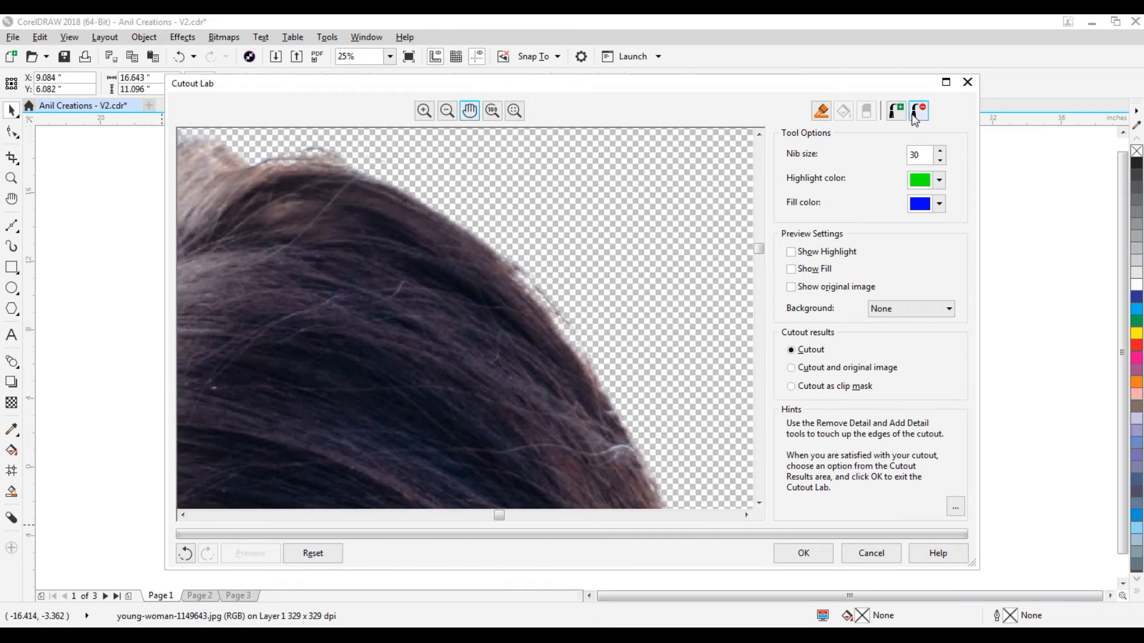
click(914, 115)
drag(535, 278, 631, 396)
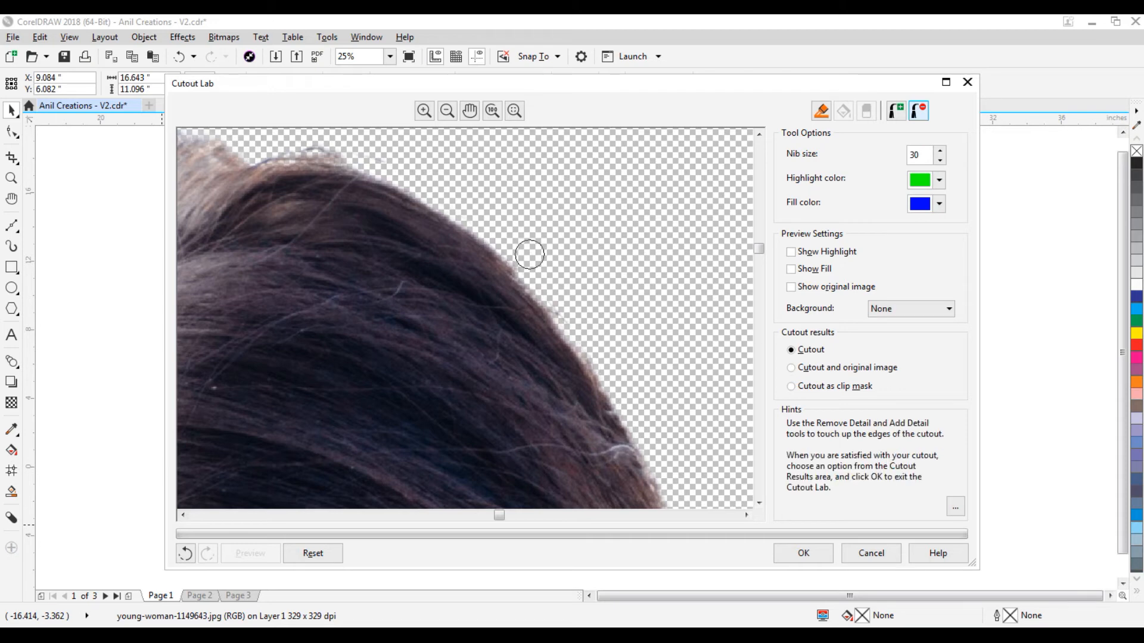
Step: Remove the light tuft sticking up from the crown at the hair parting with the Remove Detail tool
scroll(334, 149, up, 2)
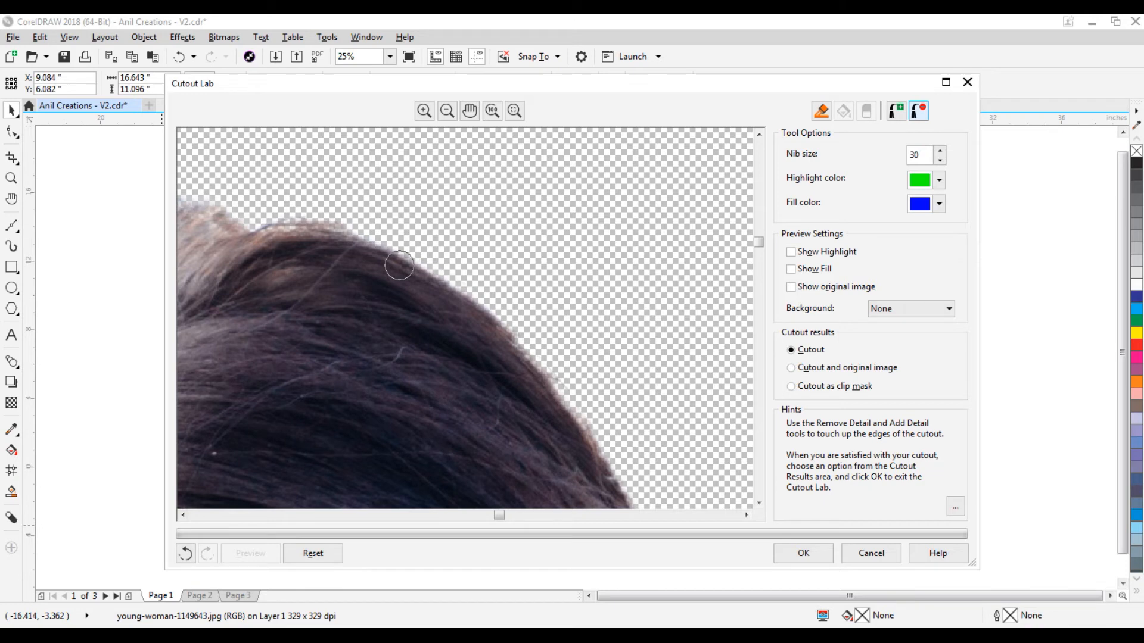
click(473, 114)
drag(298, 279, 662, 276)
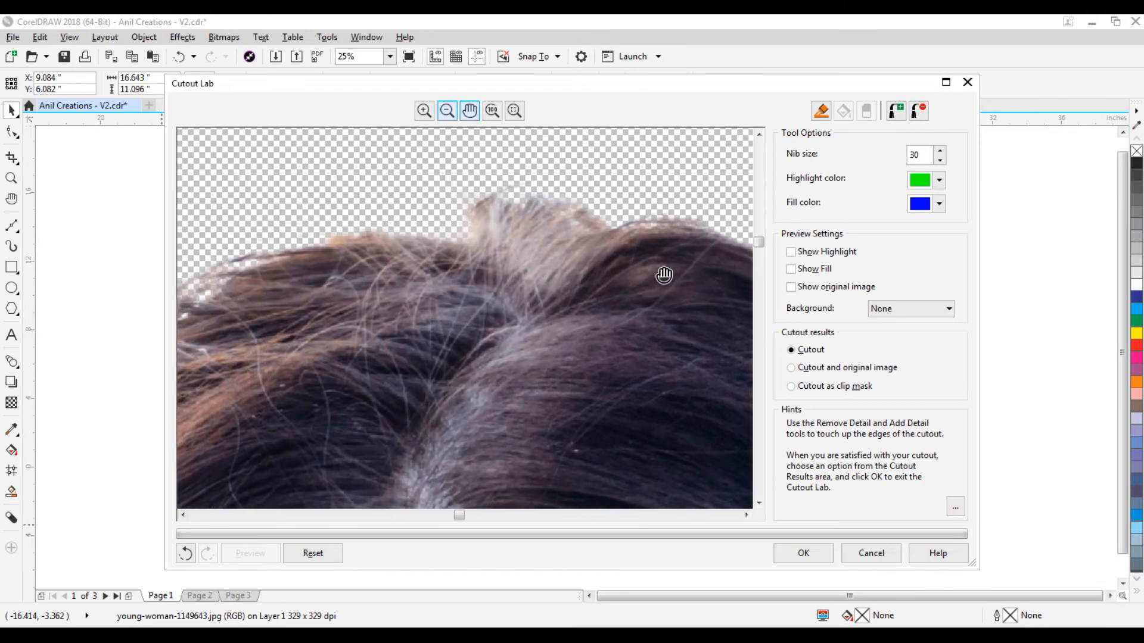
click(918, 111)
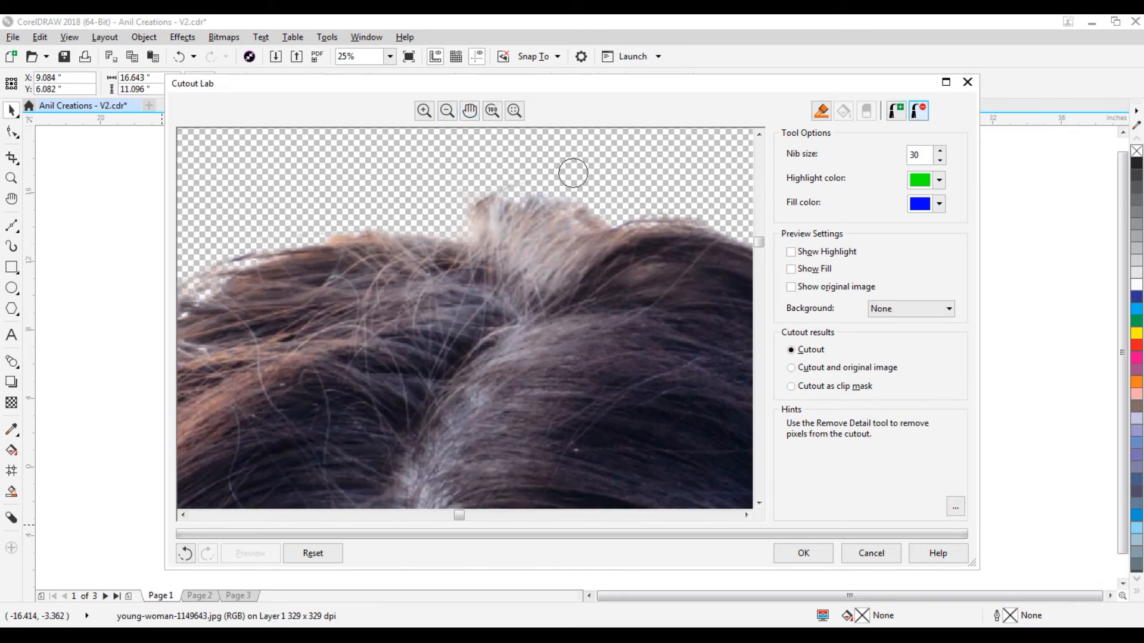
mouse_move(484, 190)
mouse_down()
mouse_move(511, 187)
mouse_move(457, 209)
mouse_move(610, 210)
mouse_move(485, 204)
mouse_move(474, 215)
mouse_move(513, 197)
mouse_move(493, 216)
mouse_move(566, 197)
mouse_up()
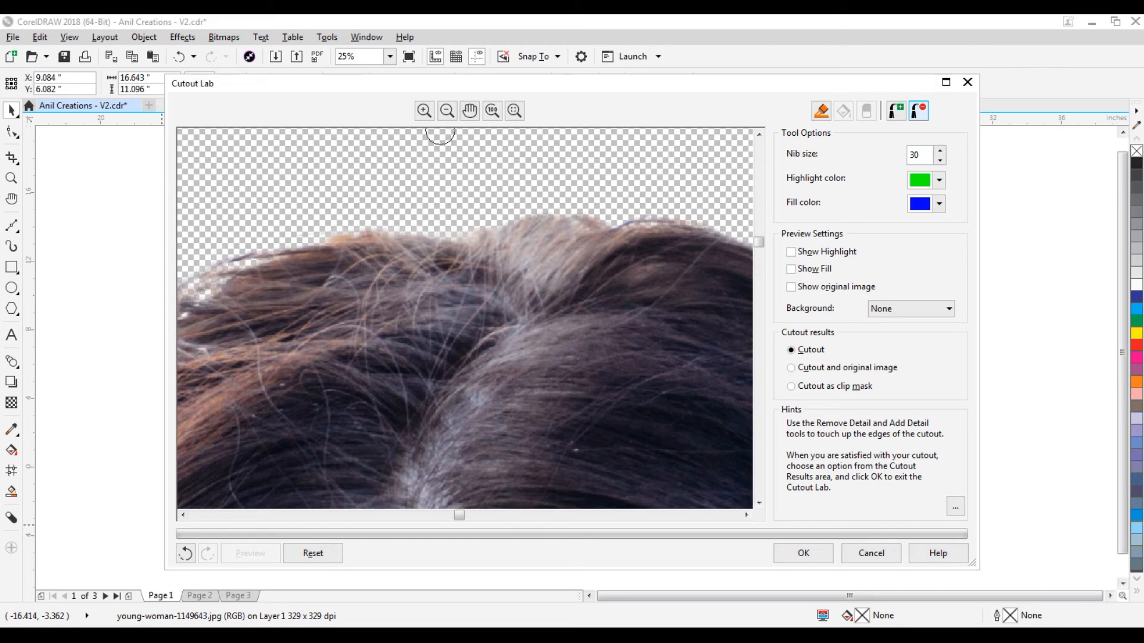
Step: Restore the missing hair patches along the upper-left curve of the head with the Add Detail tool
click(469, 111)
drag(310, 172, 550, 160)
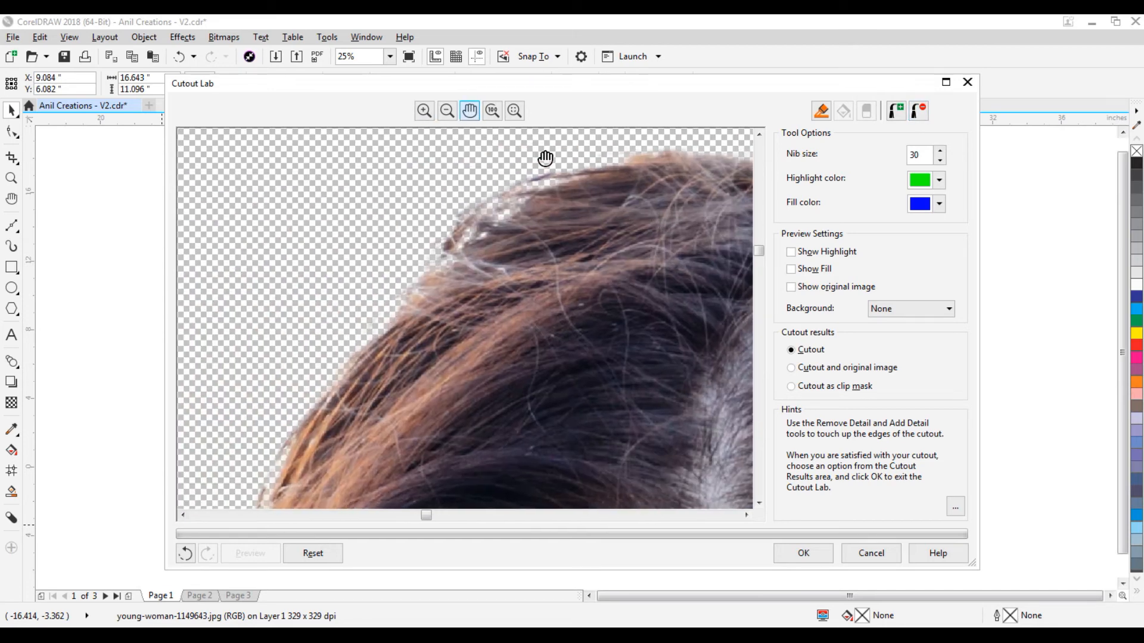
click(915, 113)
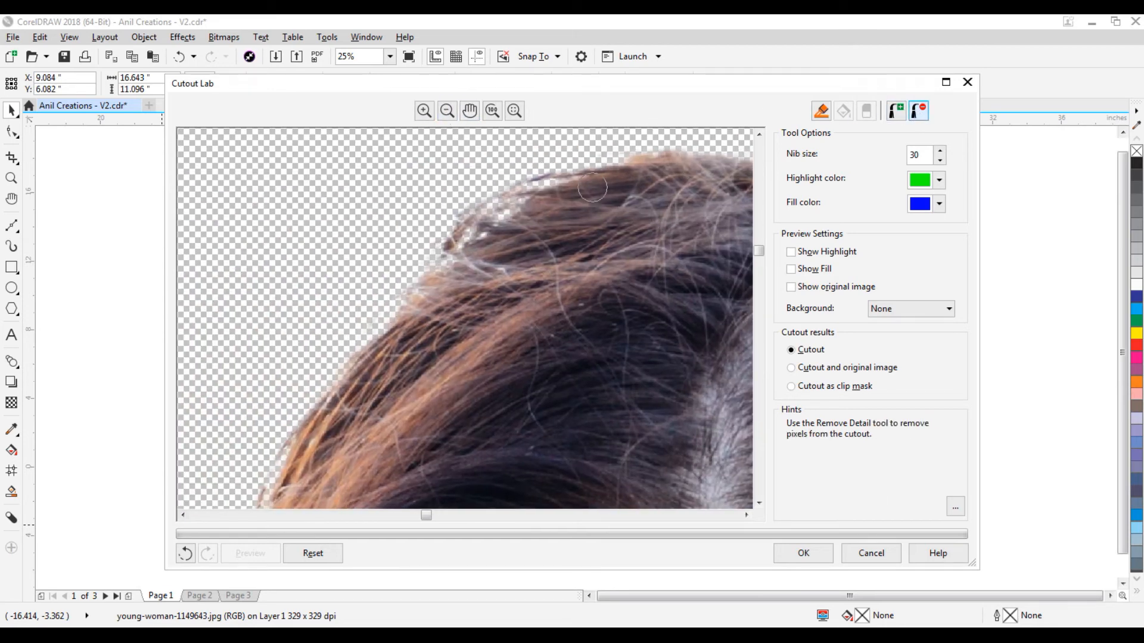
click(895, 111)
mouse_move(535, 191)
mouse_down()
mouse_move(486, 210)
mouse_move(552, 186)
mouse_move(472, 235)
mouse_move(496, 211)
mouse_move(455, 255)
mouse_up()
mouse_move(392, 325)
mouse_down()
mouse_move(357, 343)
mouse_move(364, 360)
mouse_up()
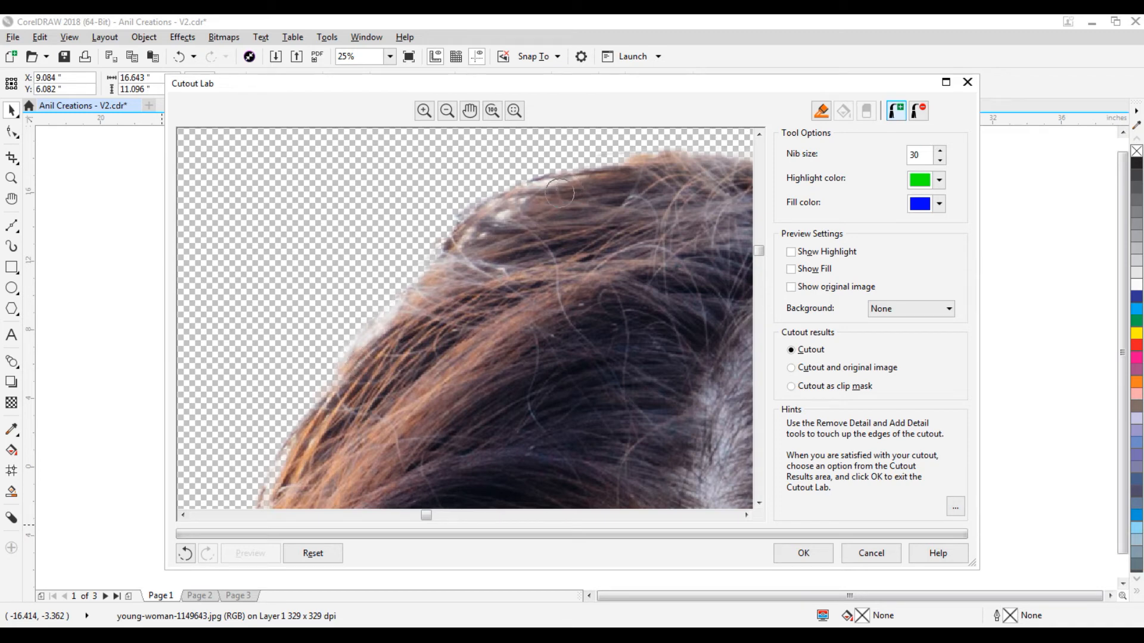
Step: Trim the pale fringe and stray strands off the hair's left outer curve, from below the crown to forehead height, with the Remove Detail tool
click(919, 112)
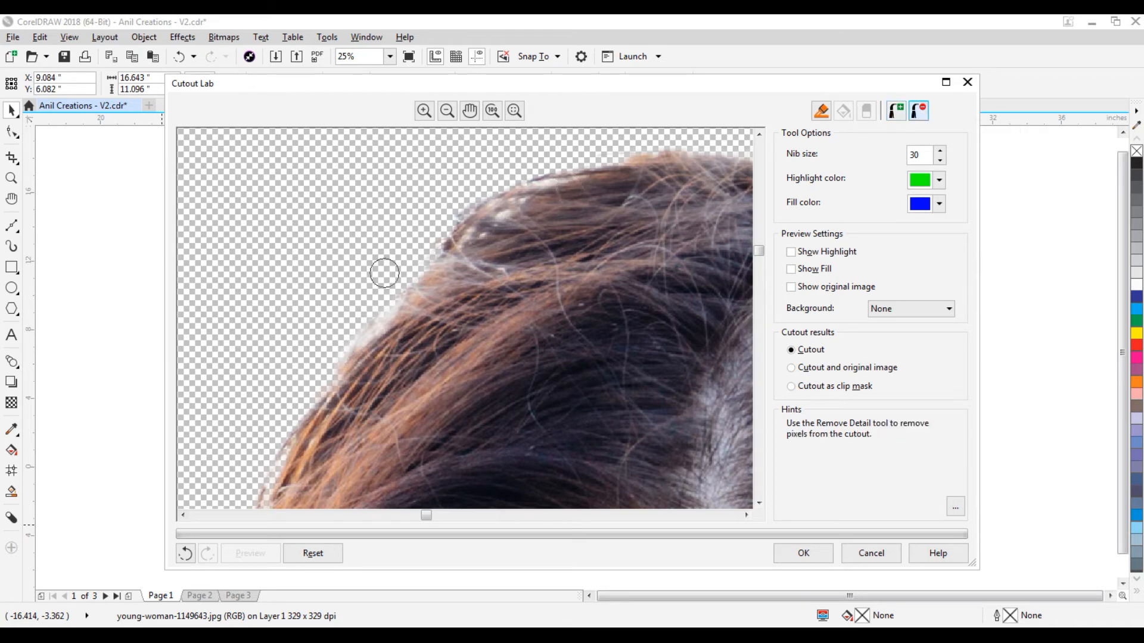
mouse_move(348, 336)
mouse_down()
mouse_move(397, 289)
mouse_move(324, 353)
mouse_up()
drag(385, 305, 346, 341)
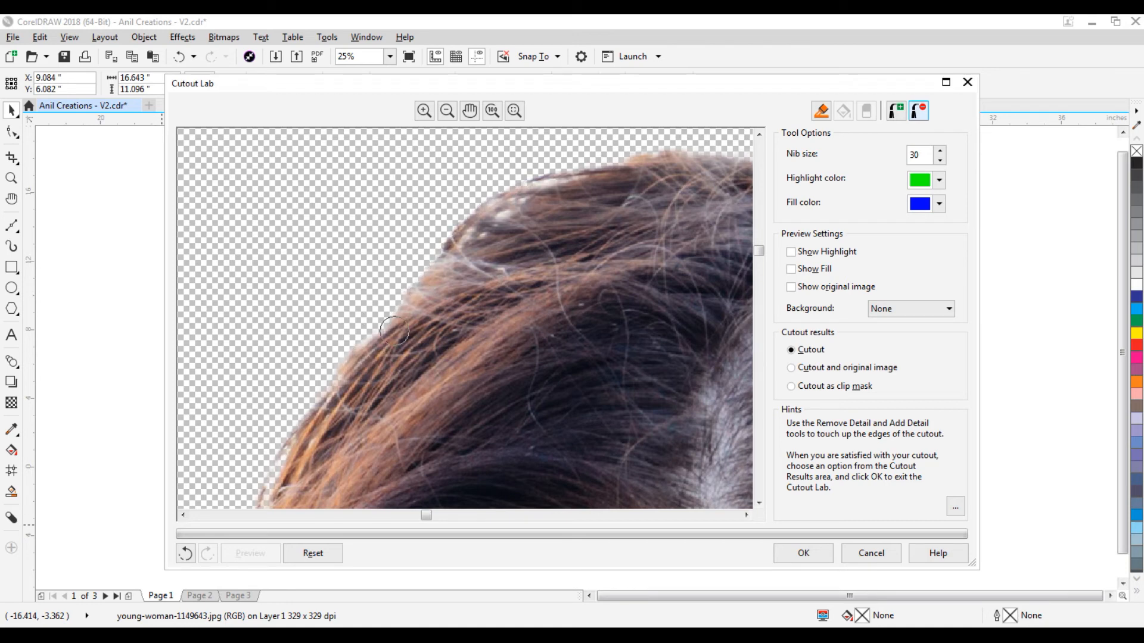
click(469, 109)
drag(433, 388, 544, 191)
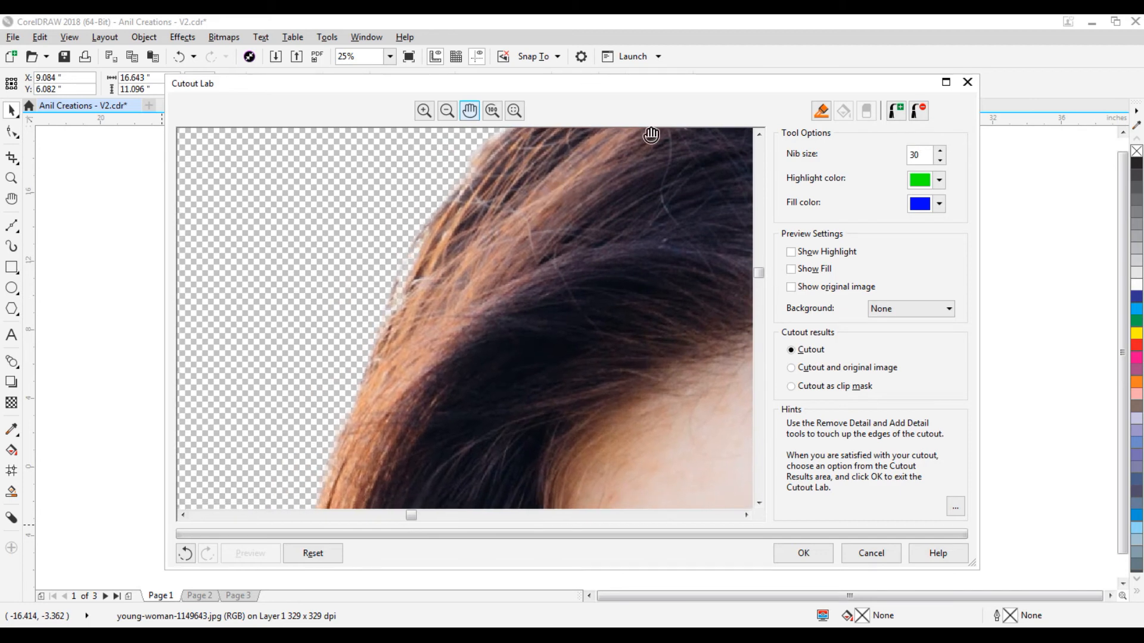
click(919, 110)
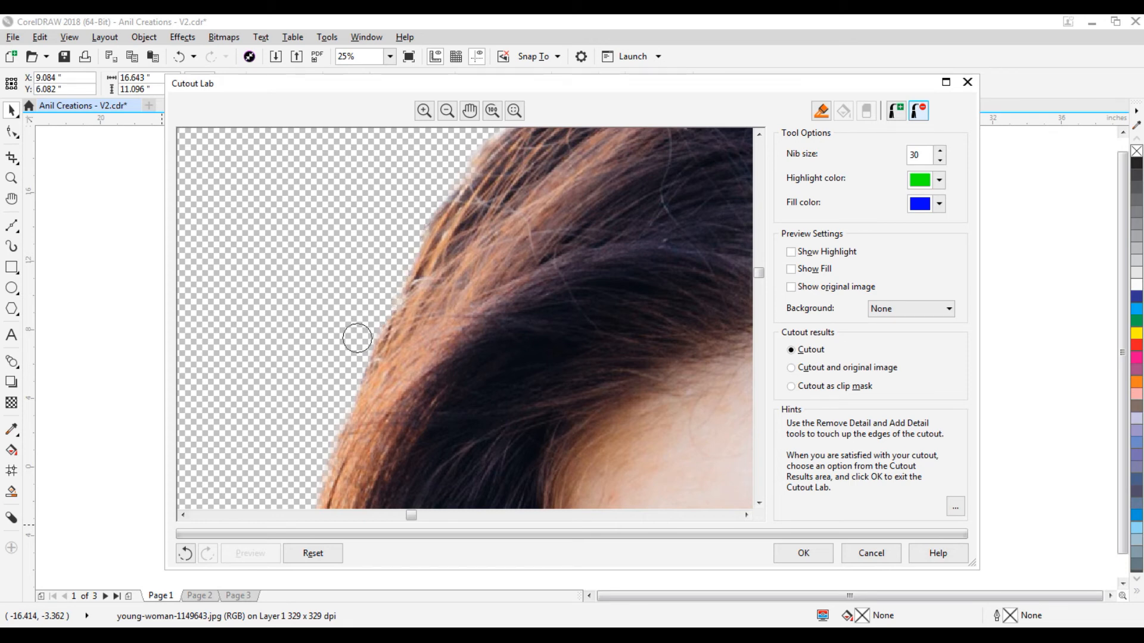
Step: Remove the loose strands along the hair's left edge beside the eyebrow, just above the flowers
click(469, 113)
drag(435, 408, 531, 179)
drag(419, 370, 477, 281)
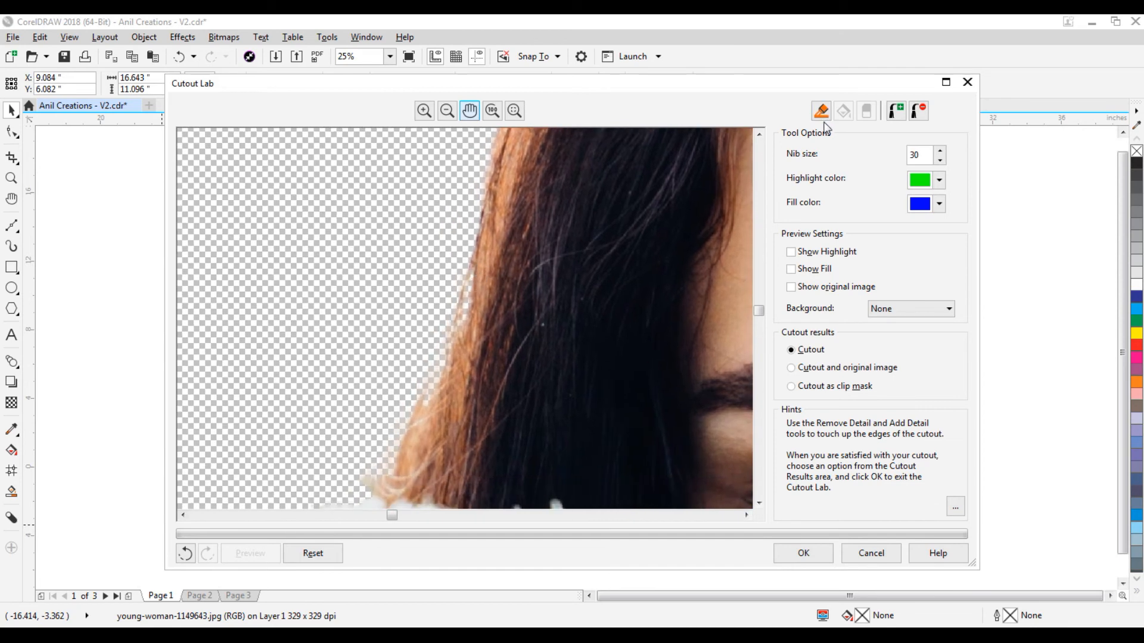
click(921, 114)
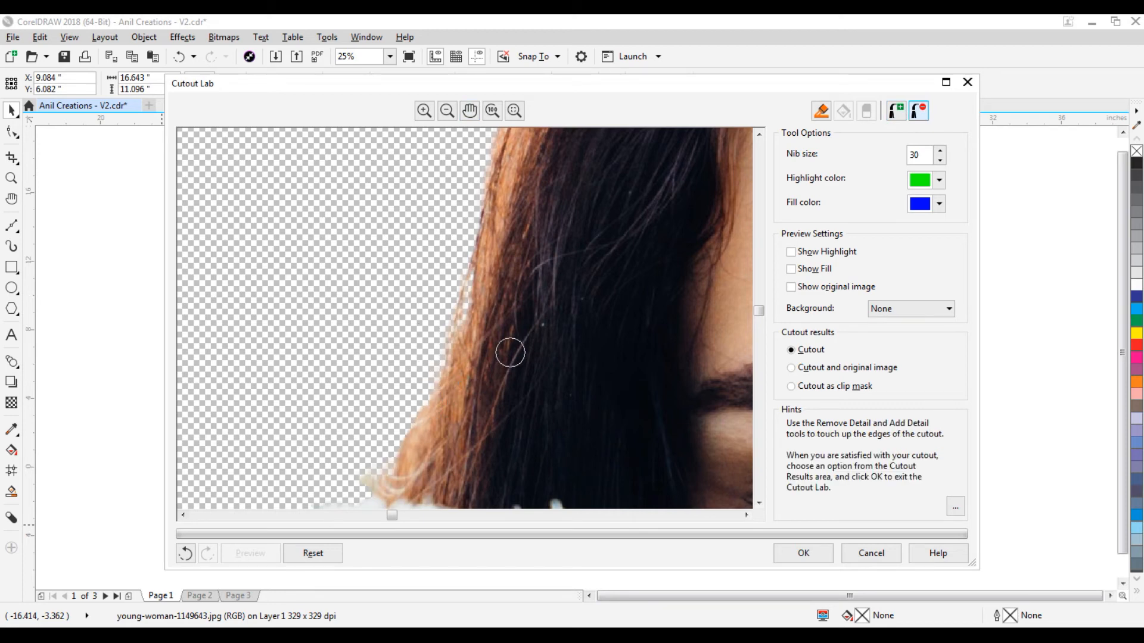
Step: Erase the blurred white blossom sticking out of the hair's left edge below the upper-left flower cluster
click(470, 111)
drag(485, 342, 509, 179)
drag(459, 398, 475, 296)
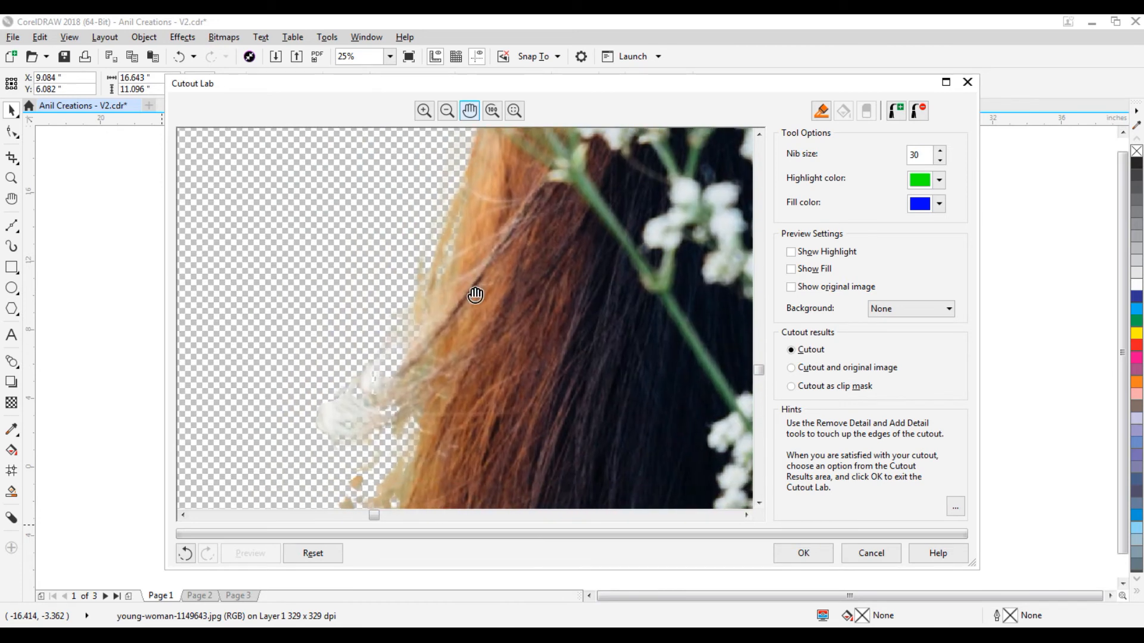
click(918, 111)
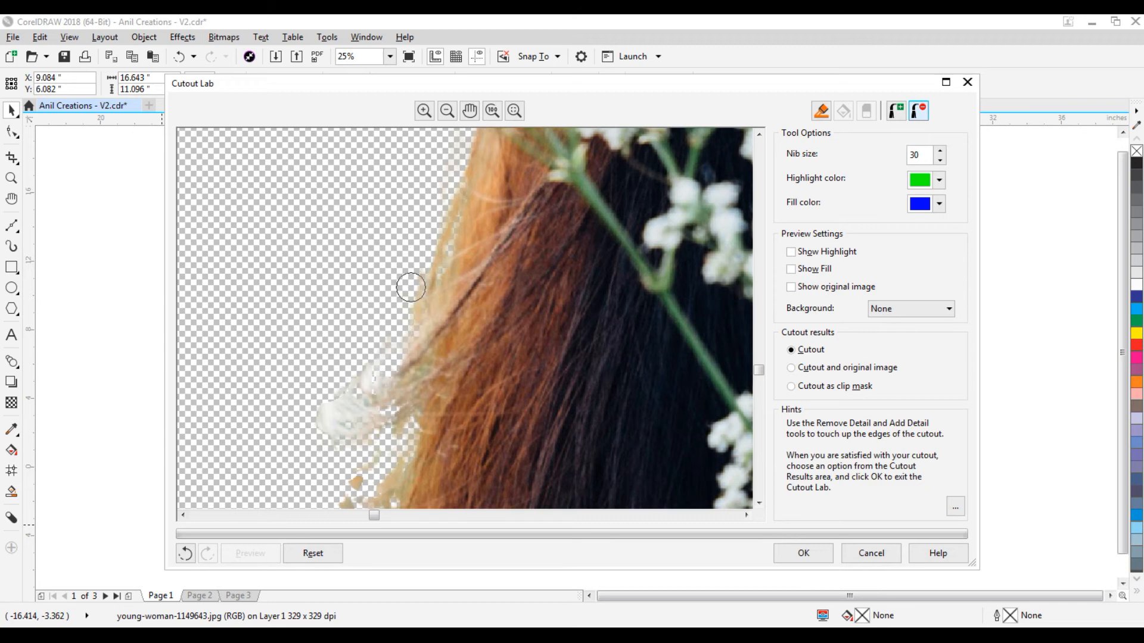
mouse_move(363, 375)
mouse_down()
mouse_move(340, 440)
mouse_move(355, 410)
mouse_up()
drag(374, 359, 345, 463)
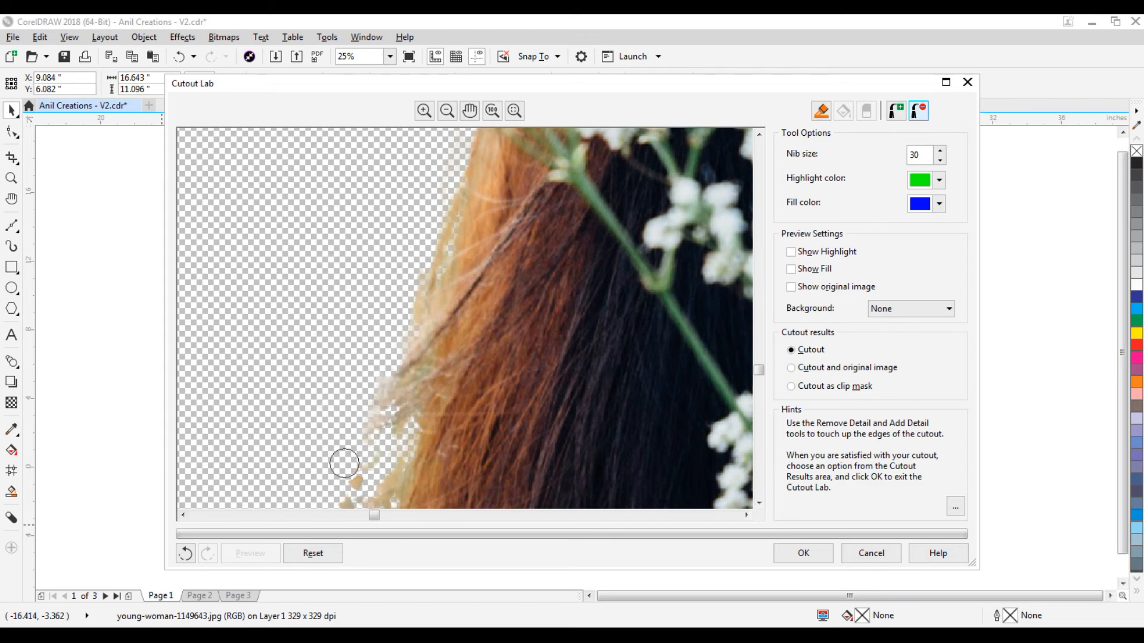
drag(375, 358, 355, 458)
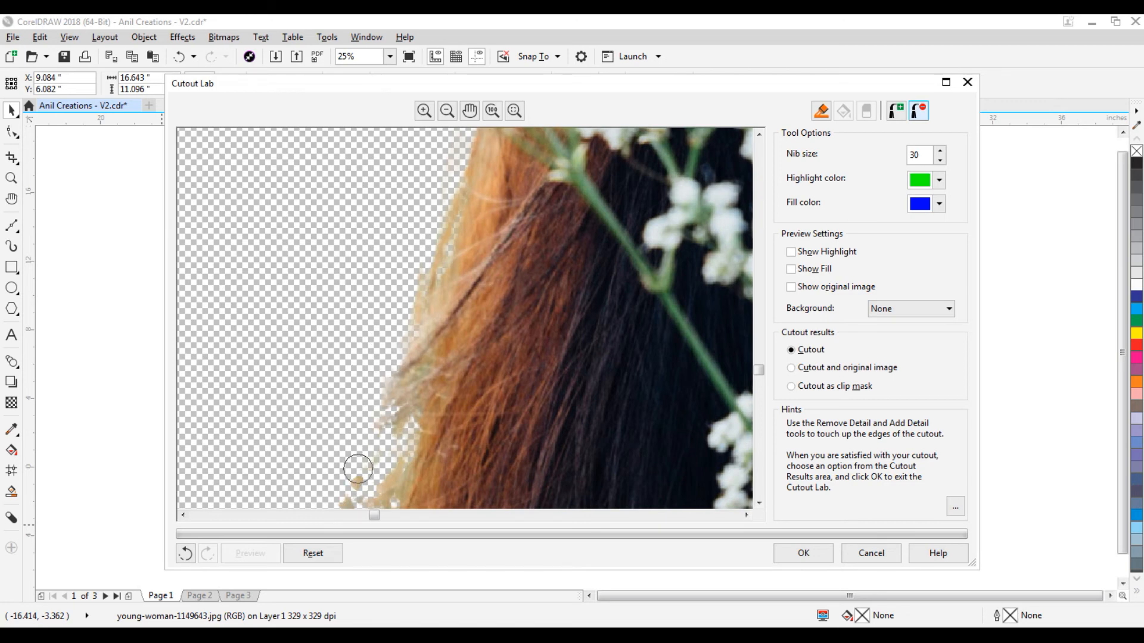
Step: Clean the leftover tan specks and background remnants off the hair's left edge just below the erased blossom
scroll(327, 491, down, 2)
drag(369, 384, 331, 494)
scroll(331, 493, down, 1)
drag(392, 205, 385, 315)
drag(404, 176, 391, 301)
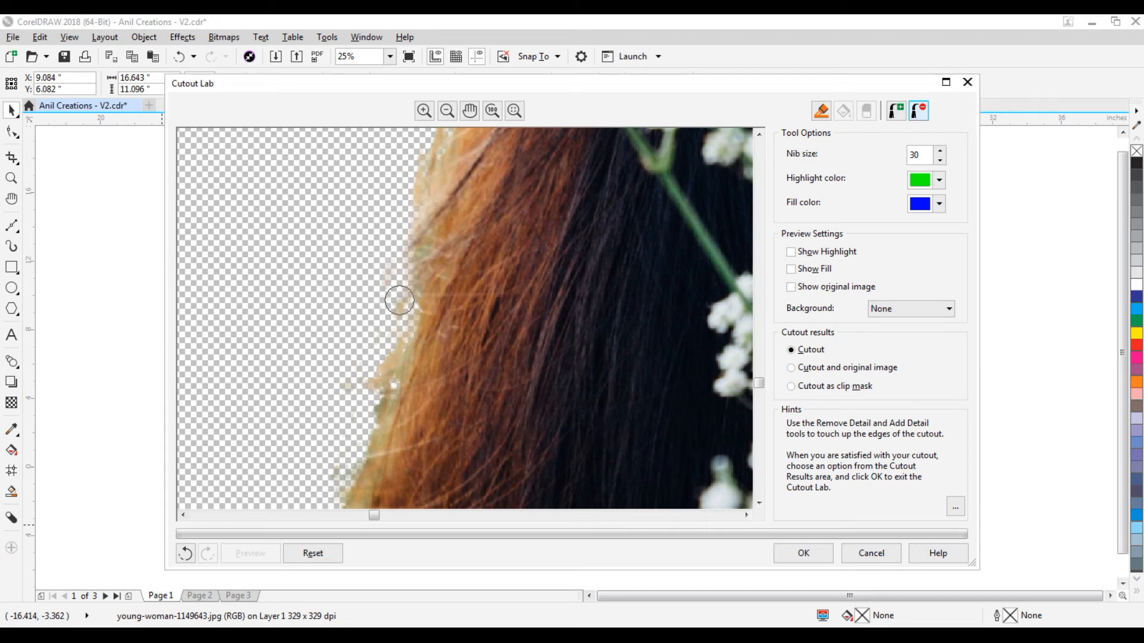
mouse_move(393, 223)
mouse_down()
mouse_move(403, 256)
mouse_move(370, 324)
mouse_up()
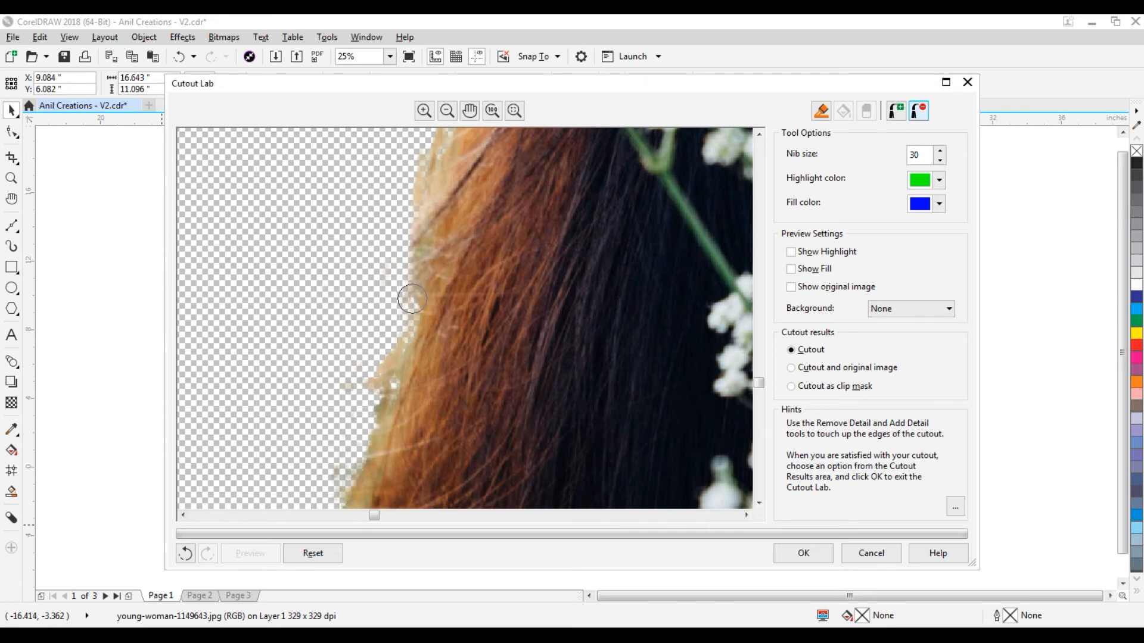
Step: Set the nib size to 60 and trim the fringe off the lower left hair edge down to the flowers
scroll(414, 275, up, 4)
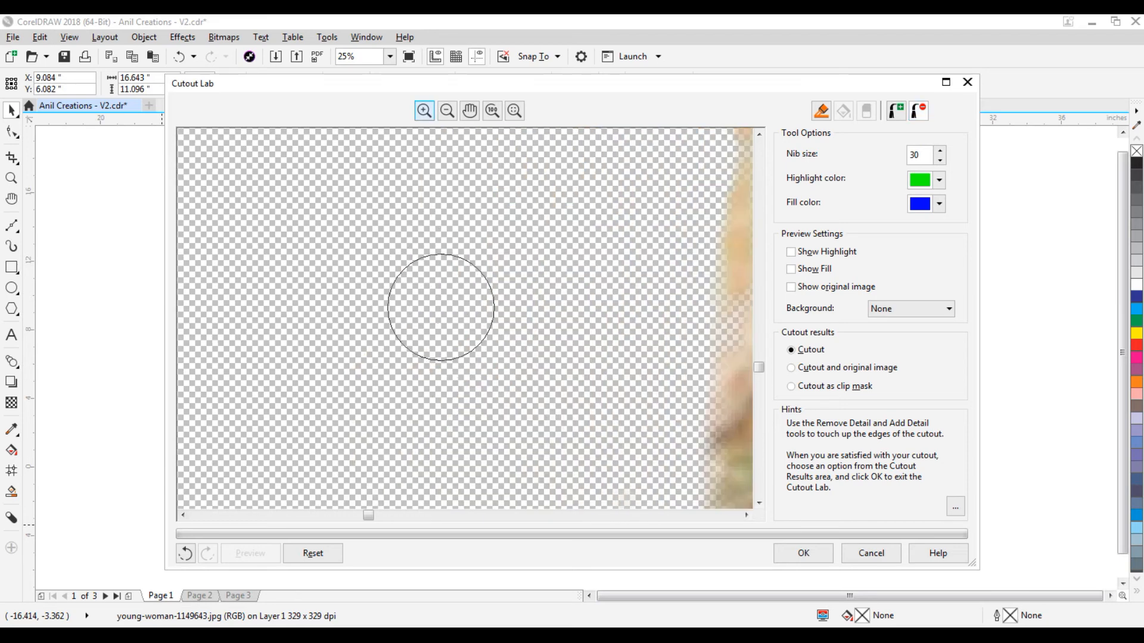
scroll(444, 313, down, 6)
scroll(447, 318, down, 1)
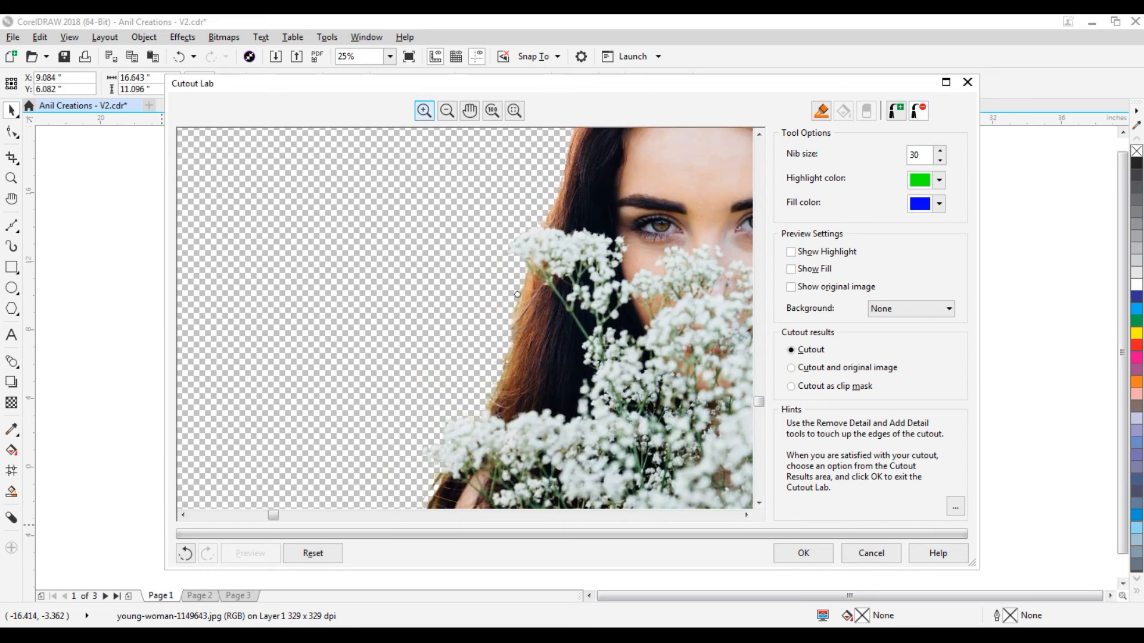
scroll(516, 307, up, 1)
drag(923, 156, 836, 166)
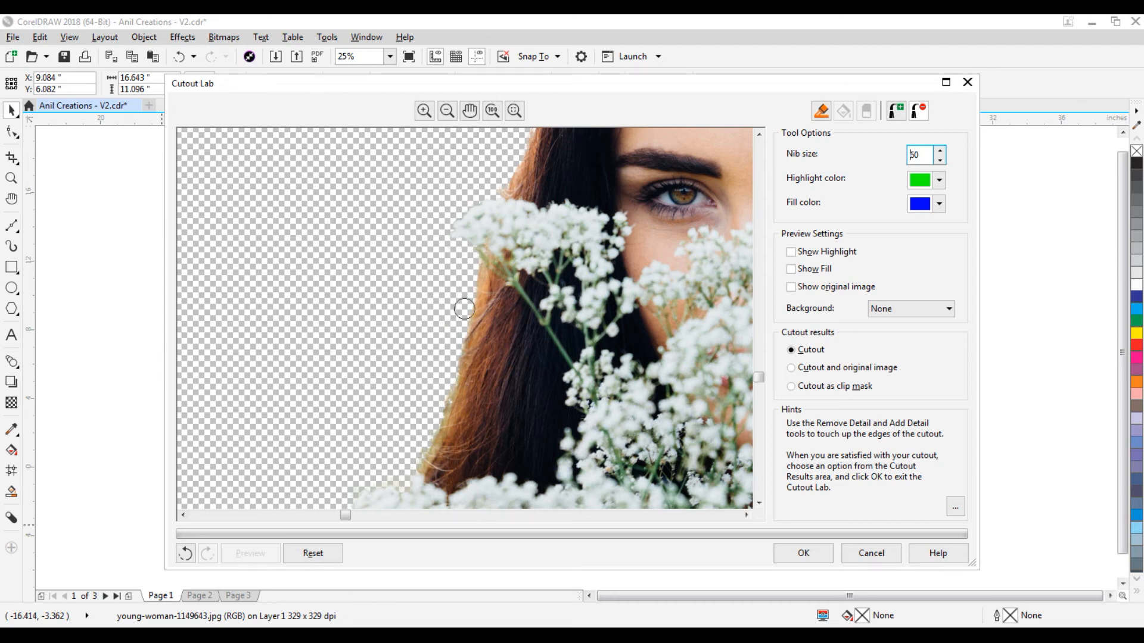
drag(436, 411, 424, 436)
Step: Examine the cutout edges around the arm at the lower left and the shoulder on the right
scroll(501, 223, down, 4)
scroll(433, 383, up, 5)
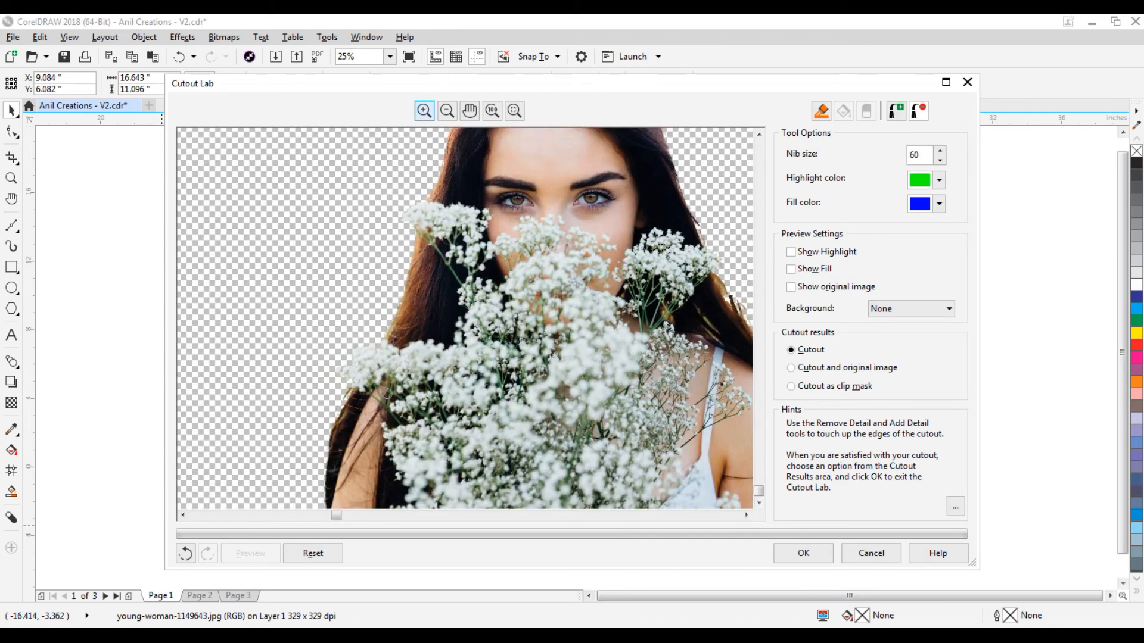
scroll(326, 417, up, 3)
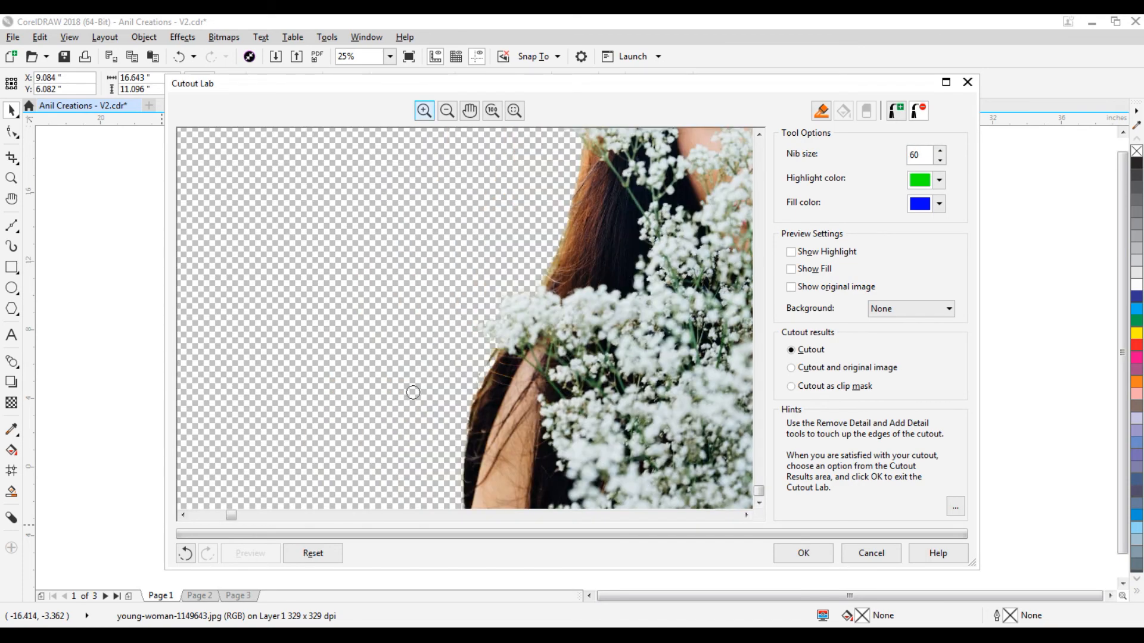
scroll(441, 396, up, 2)
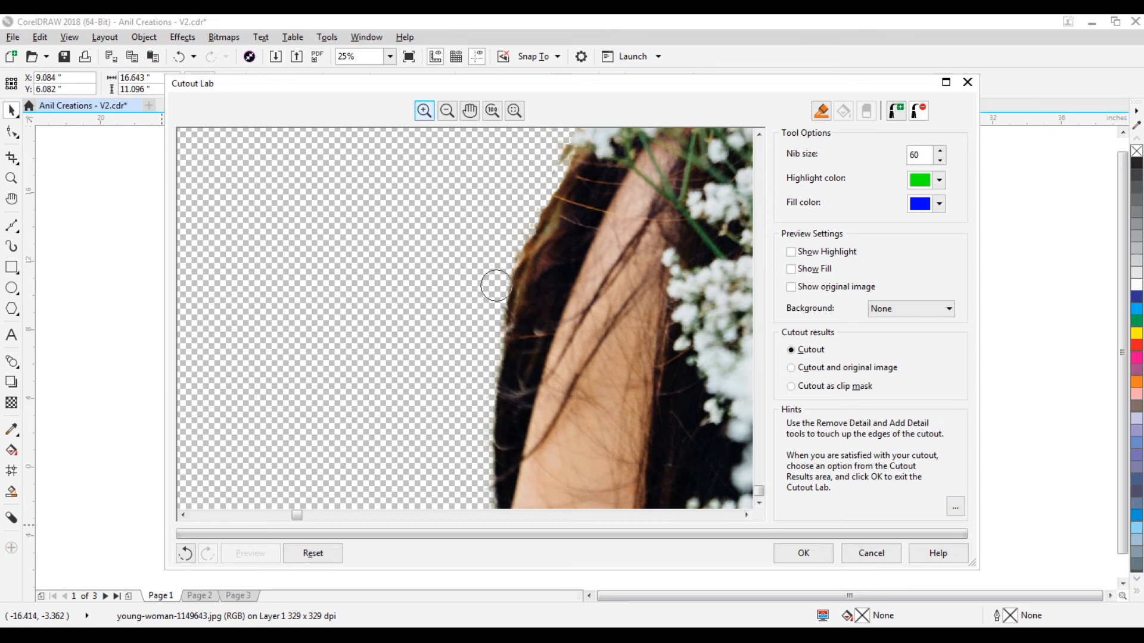
scroll(477, 288, down, 2)
scroll(453, 329, down, 3)
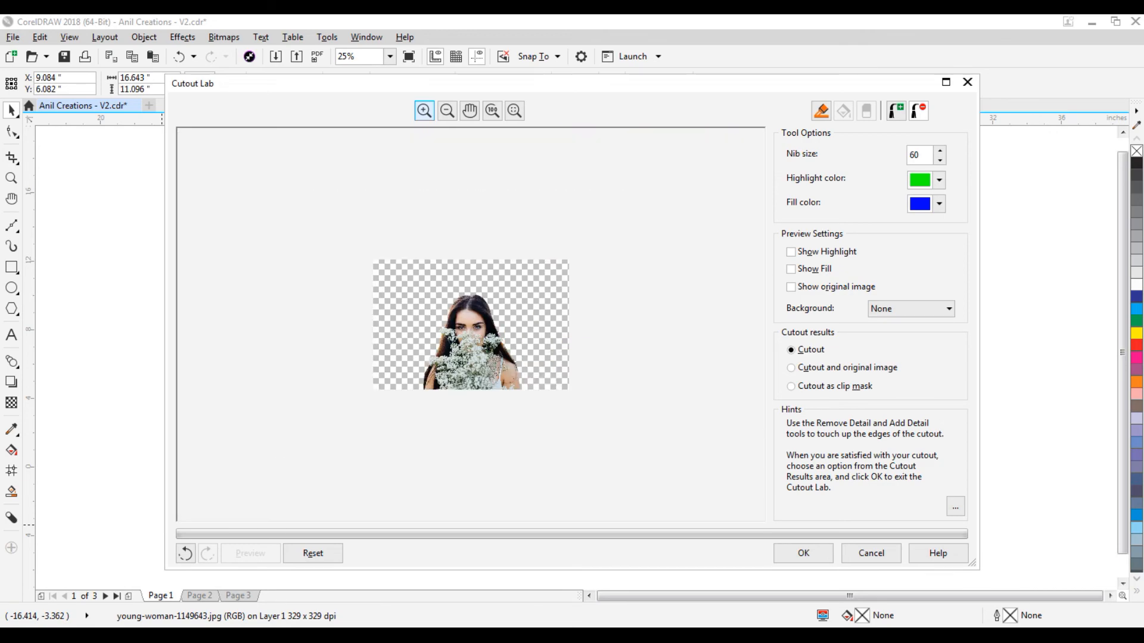
scroll(517, 395, up, 5)
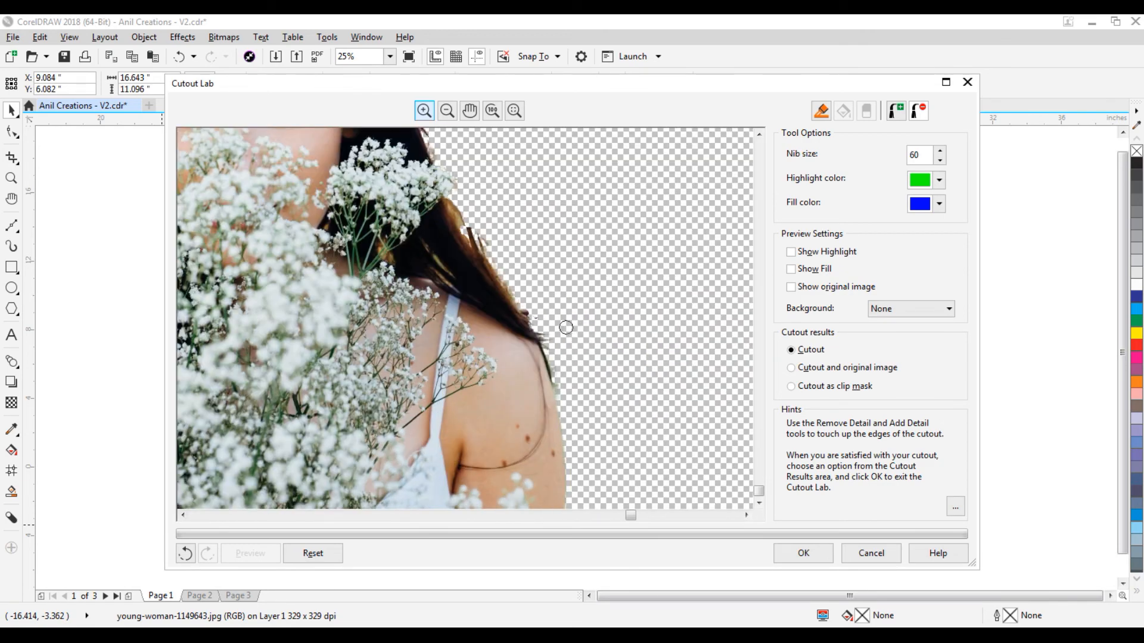
scroll(567, 328, up, 2)
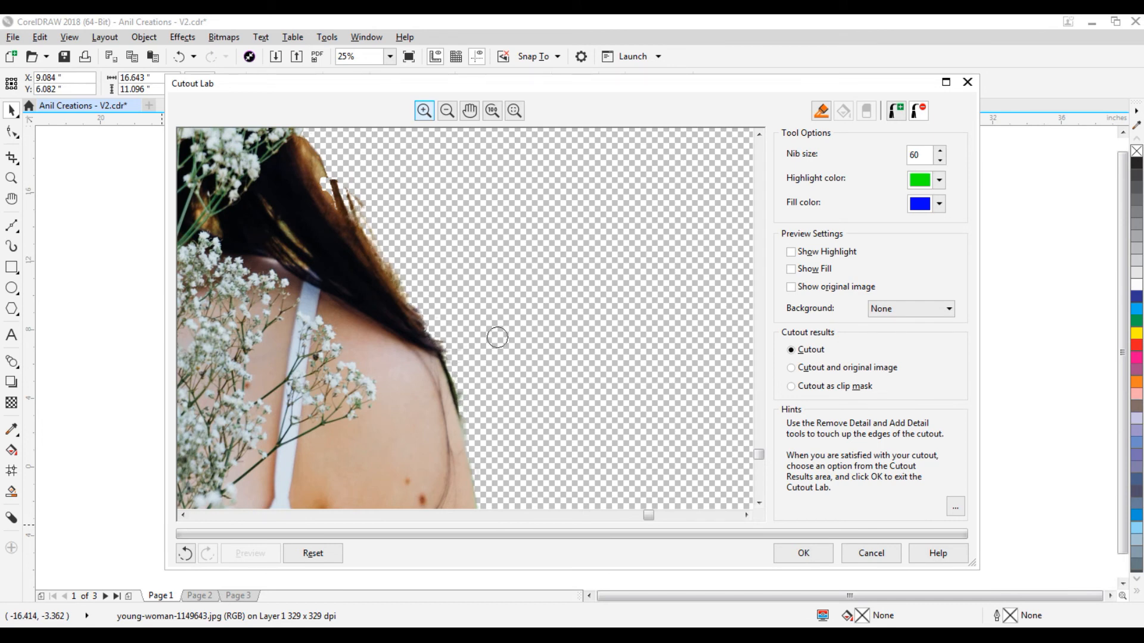
Step: Remove the stray fringe along the hair's right edge beside the face, down to the right flower cluster
scroll(498, 345, down, 3)
scroll(527, 370, up, 3)
scroll(454, 256, down, 2)
scroll(435, 225, up, 2)
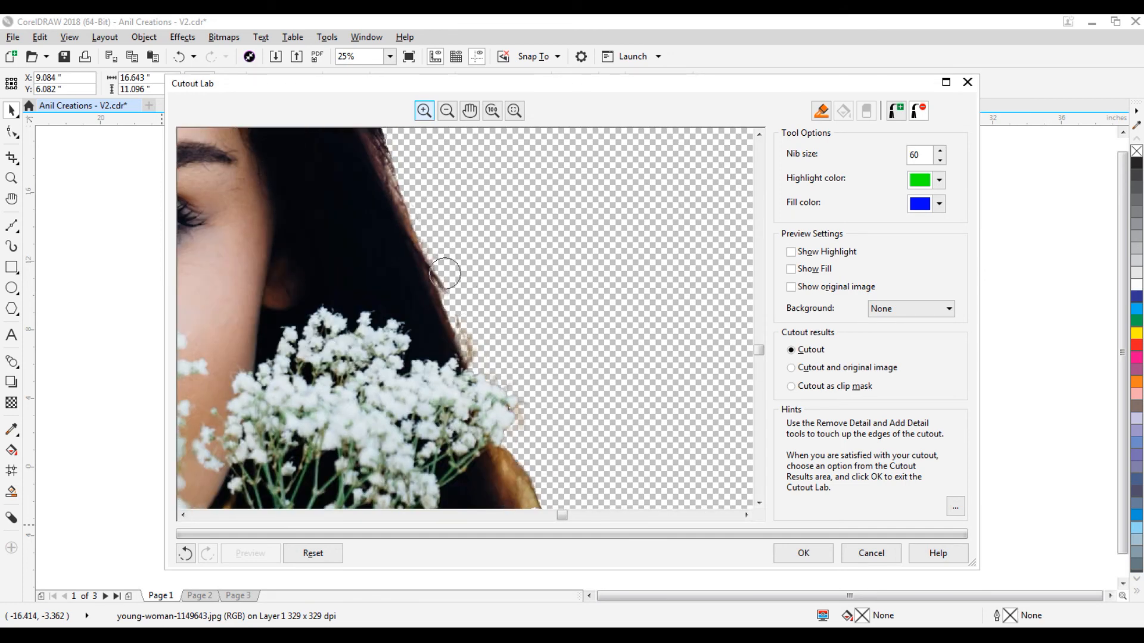
drag(462, 301, 470, 324)
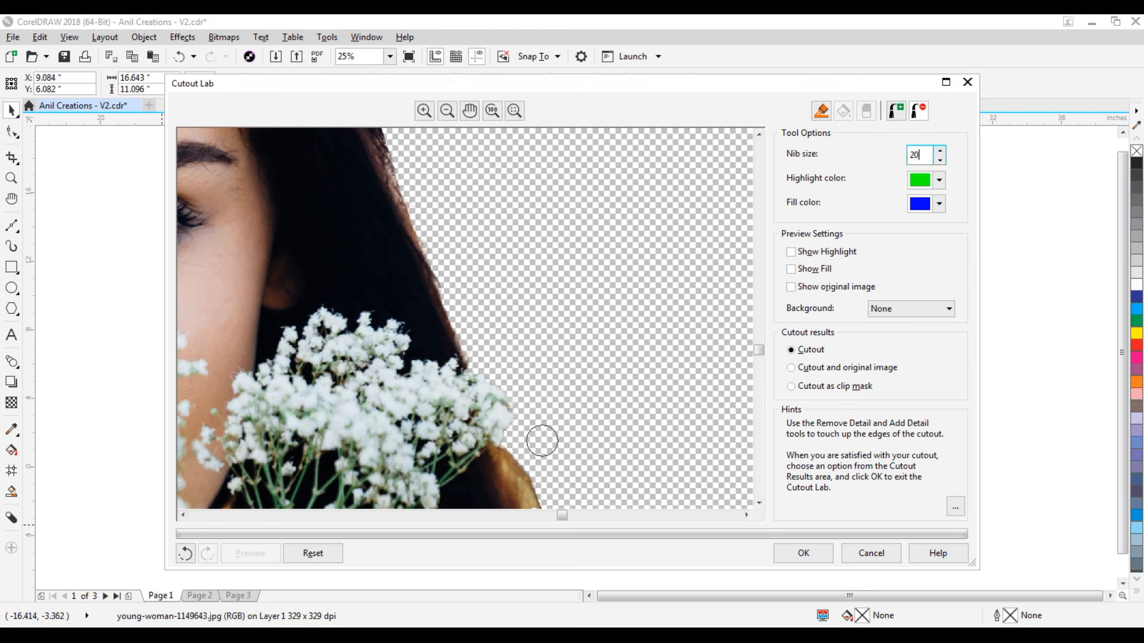
Step: Undo the last erasing stroke and restore the missing hair below the right flower cluster with the Add Detail tool at nib size 40
scroll(544, 475, down, 3)
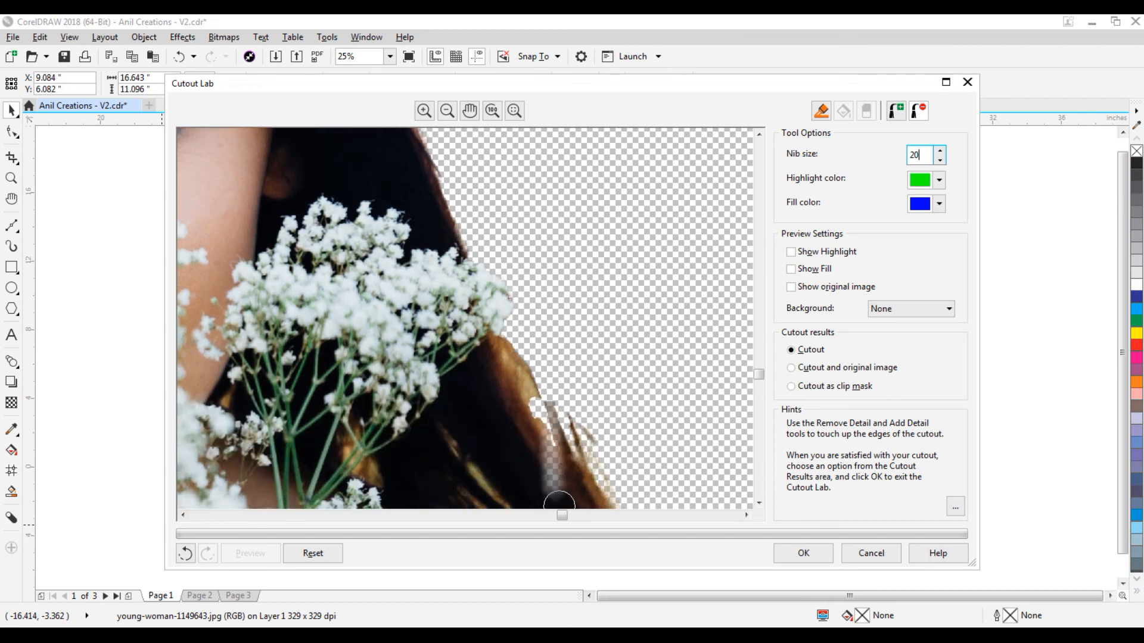
key(ctrl+z)
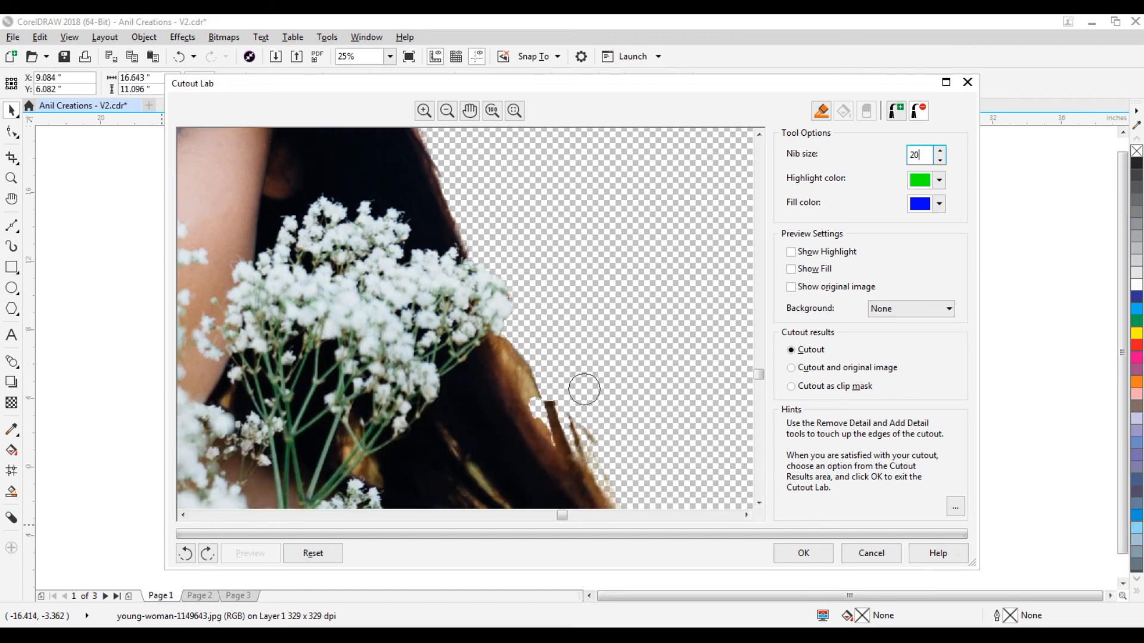
click(898, 109)
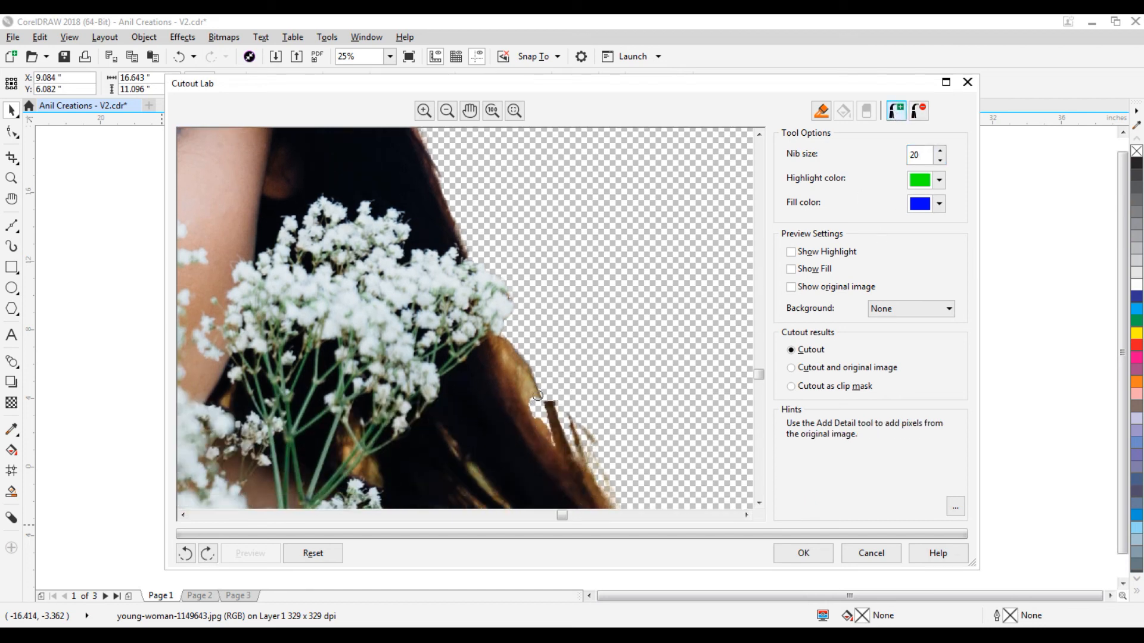
drag(926, 156, 787, 155)
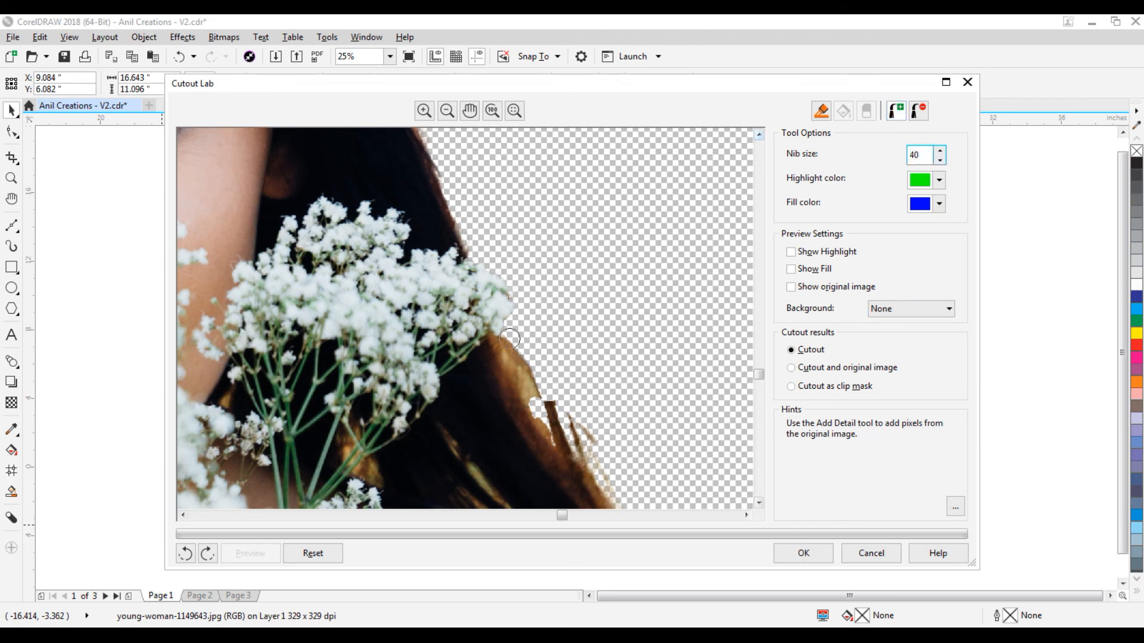
mouse_move(522, 400)
mouse_down()
mouse_move(548, 435)
mouse_move(535, 393)
mouse_move(561, 466)
mouse_move(550, 410)
mouse_move(574, 467)
mouse_move(559, 409)
mouse_move(578, 445)
mouse_move(539, 383)
mouse_move(614, 497)
mouse_up()
mouse_move(584, 415)
mouse_down()
mouse_move(626, 489)
mouse_move(591, 408)
mouse_move(617, 464)
mouse_up()
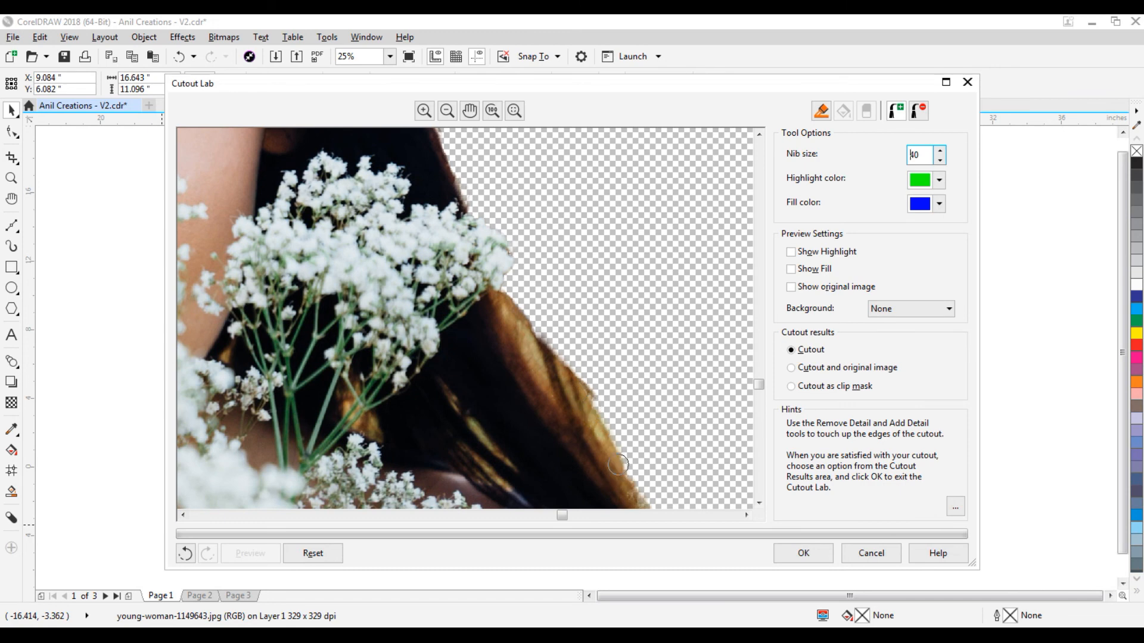
Step: Erase the remaining fringe along the right hair edge with the Remove Detail tool, from below the right flower cluster down to the shoulder
click(917, 114)
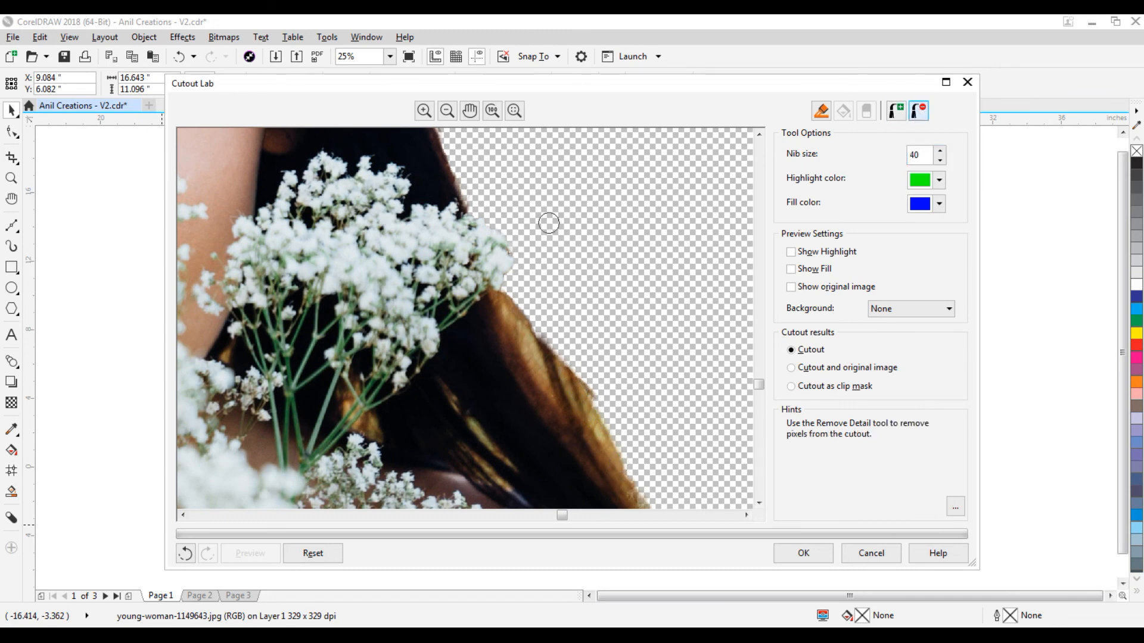
mouse_move(513, 294)
mouse_down()
mouse_move(552, 337)
mouse_move(529, 299)
mouse_move(588, 385)
mouse_up()
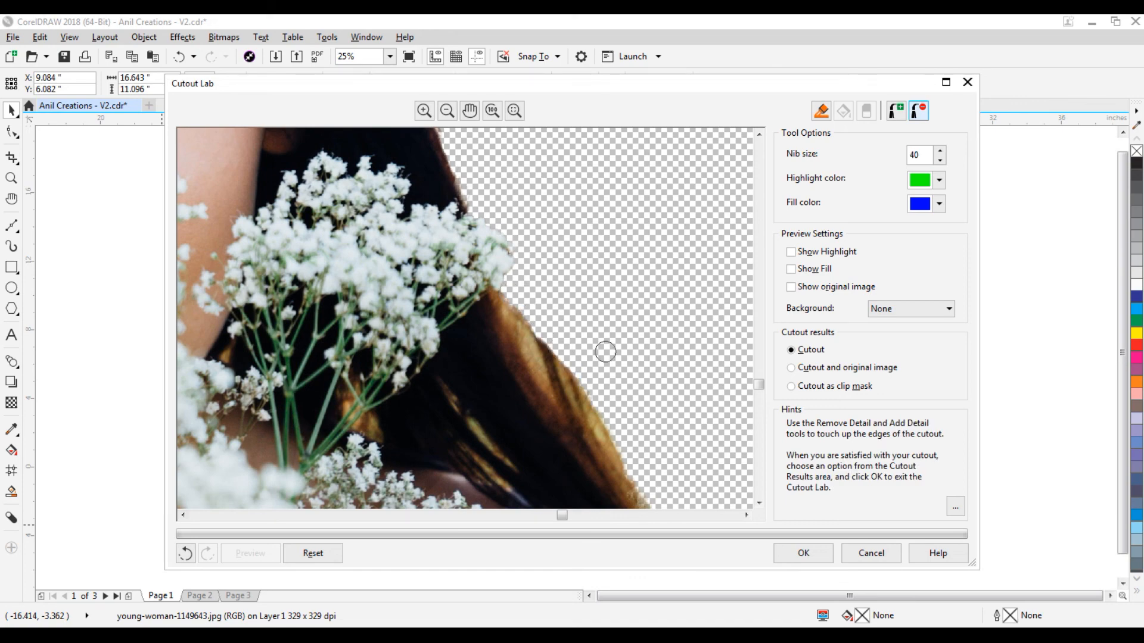
scroll(598, 327, down, 4)
scroll(512, 360, up, 4)
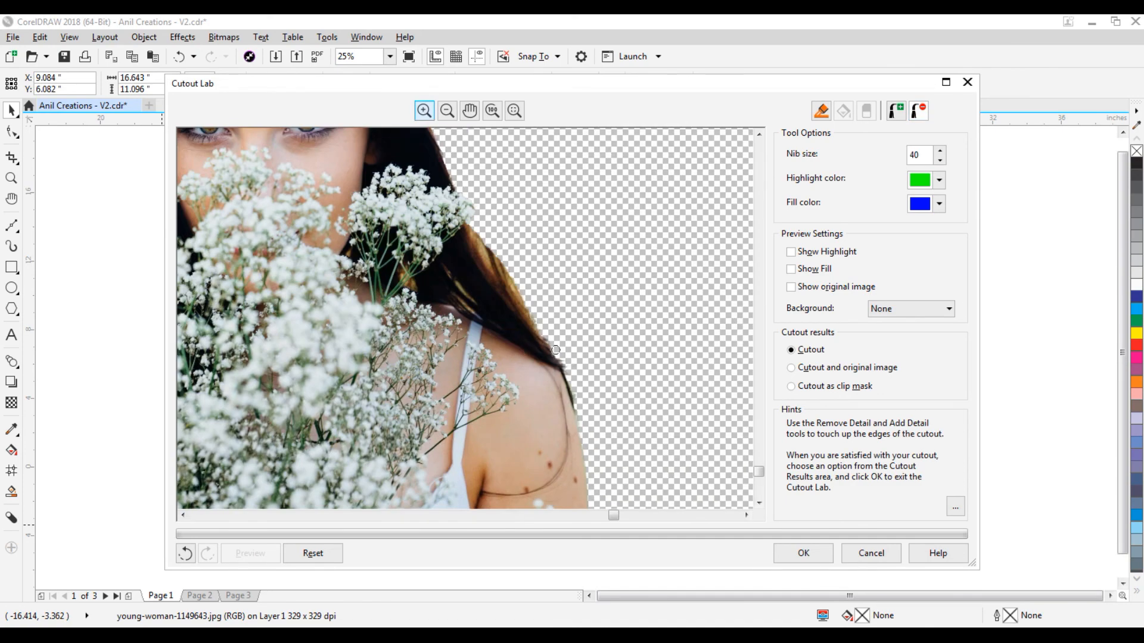
scroll(556, 350, up, 3)
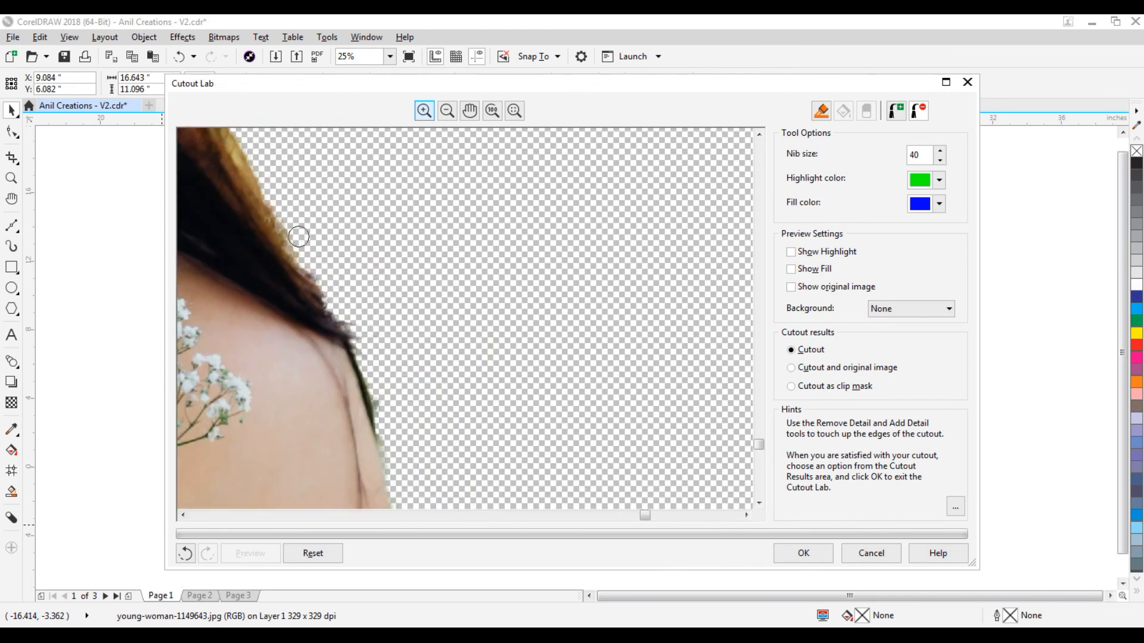
drag(285, 214, 362, 343)
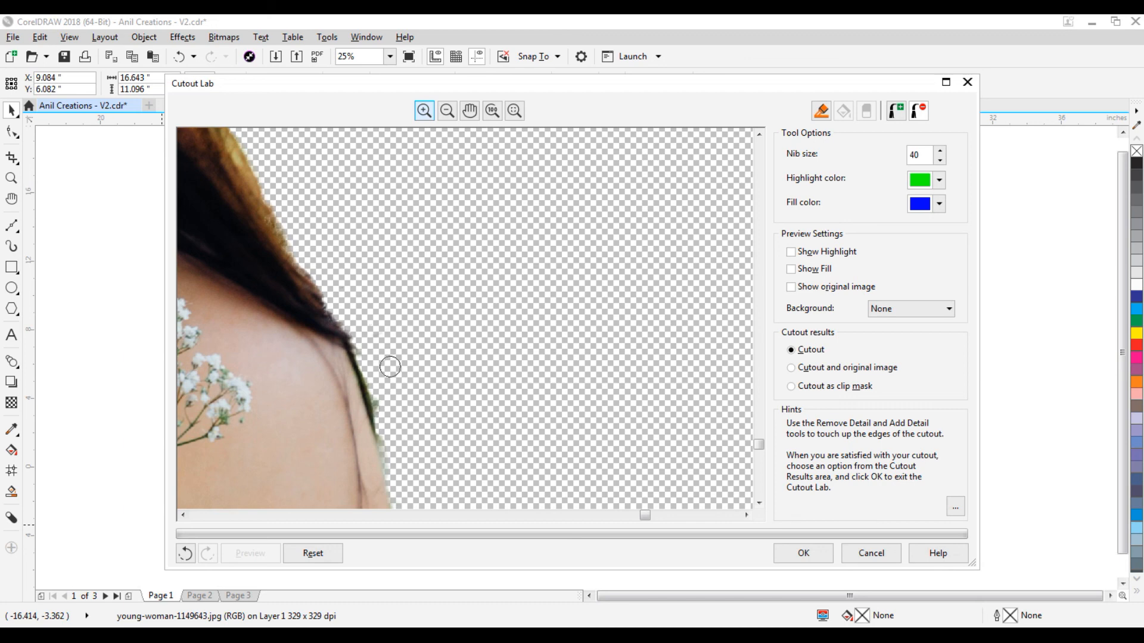
Step: Check the whole figure in the preview and accept the Cutout Lab result as a plain cutout
click(447, 110)
click(465, 242)
click(510, 263)
click(483, 269)
click(348, 297)
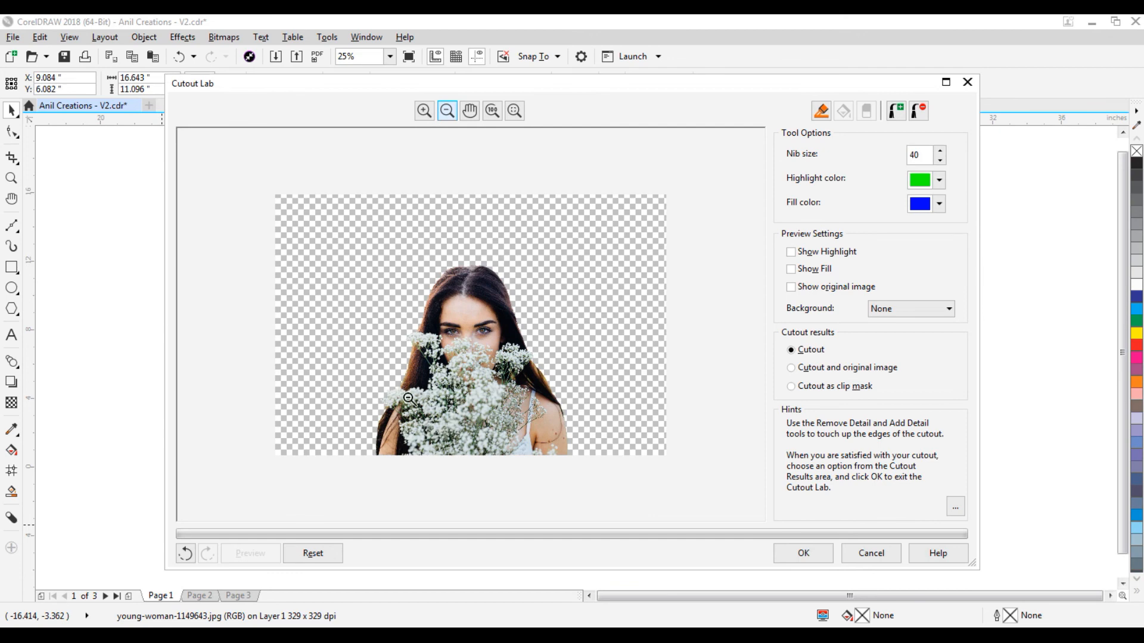
click(811, 552)
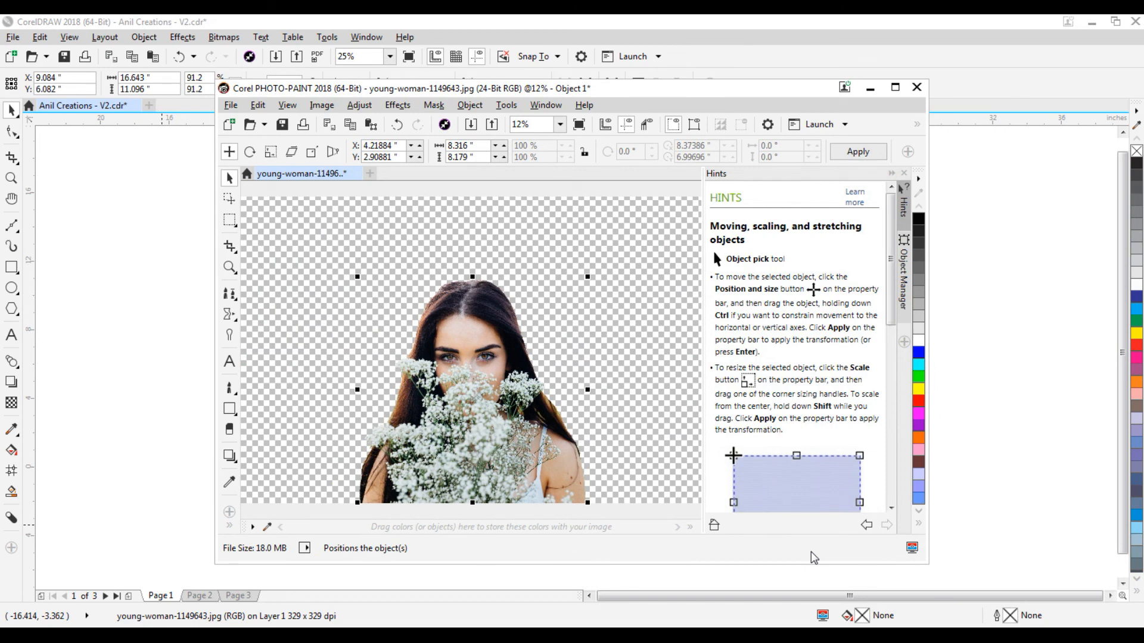
Step: Apply the object settings in Corel PHOTO-PAINT, close it and save the edited photo back to the CorelDRAW page
click(858, 152)
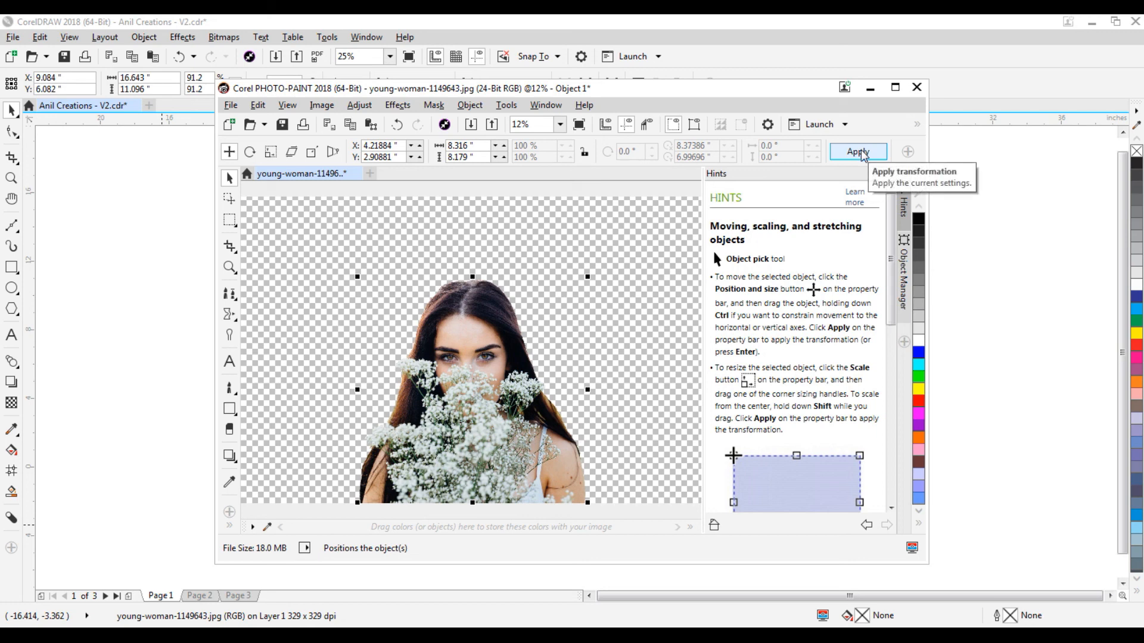
click(858, 152)
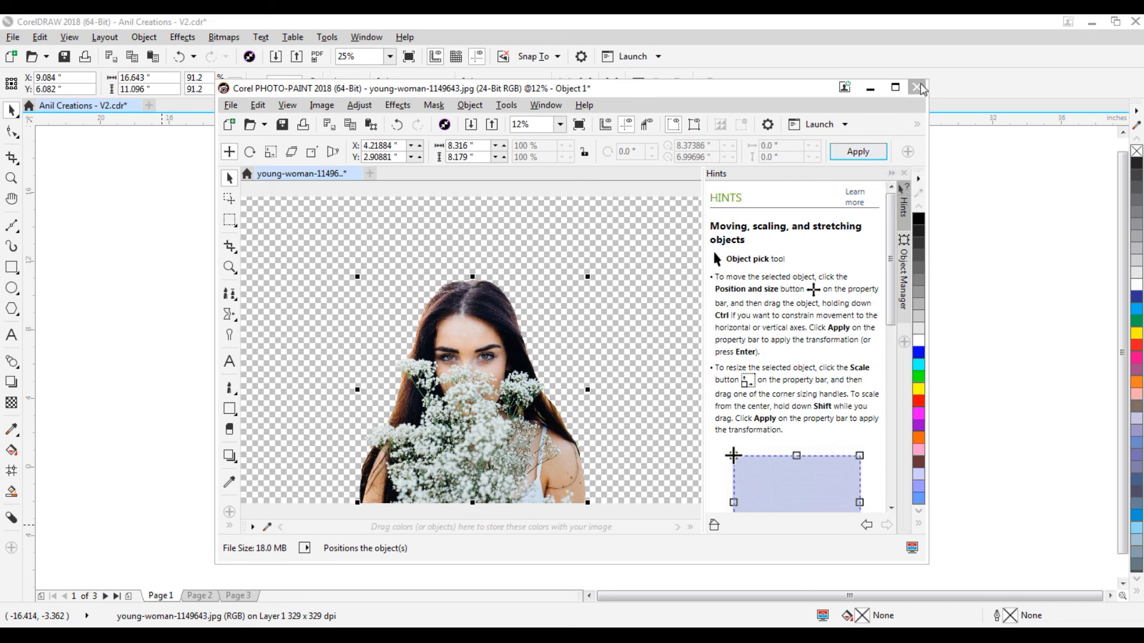
click(918, 87)
click(512, 364)
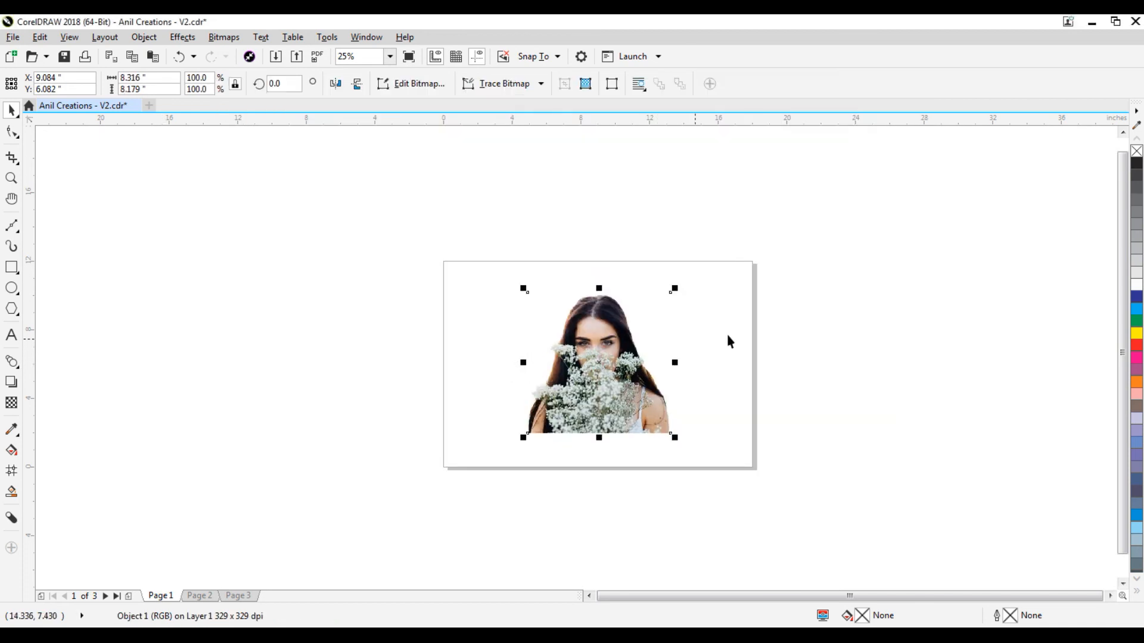
Step: Inspect the cutout's edges on page 1 and move it about 3.6 inches left, into the page's left half
click(740, 335)
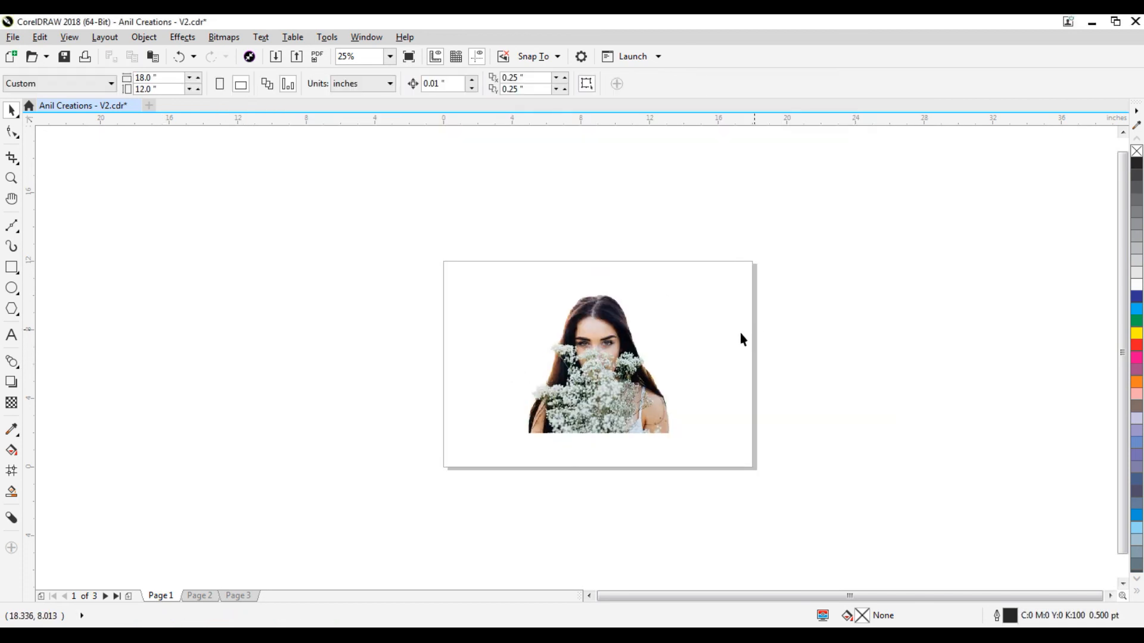
scroll(616, 345, up, 2)
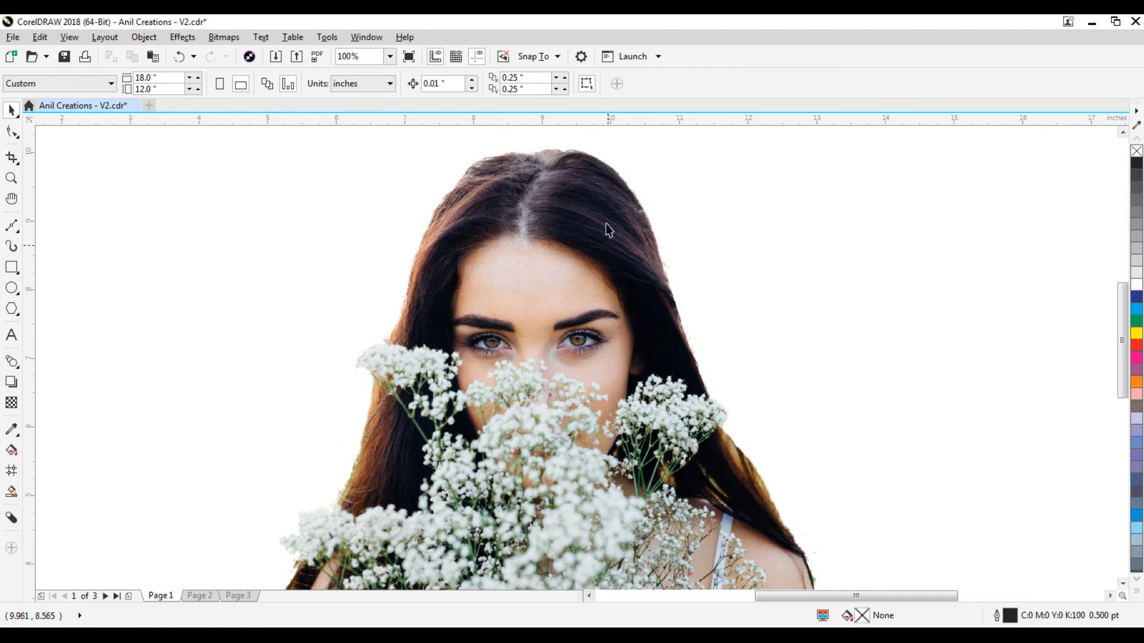
scroll(604, 203, down, 1)
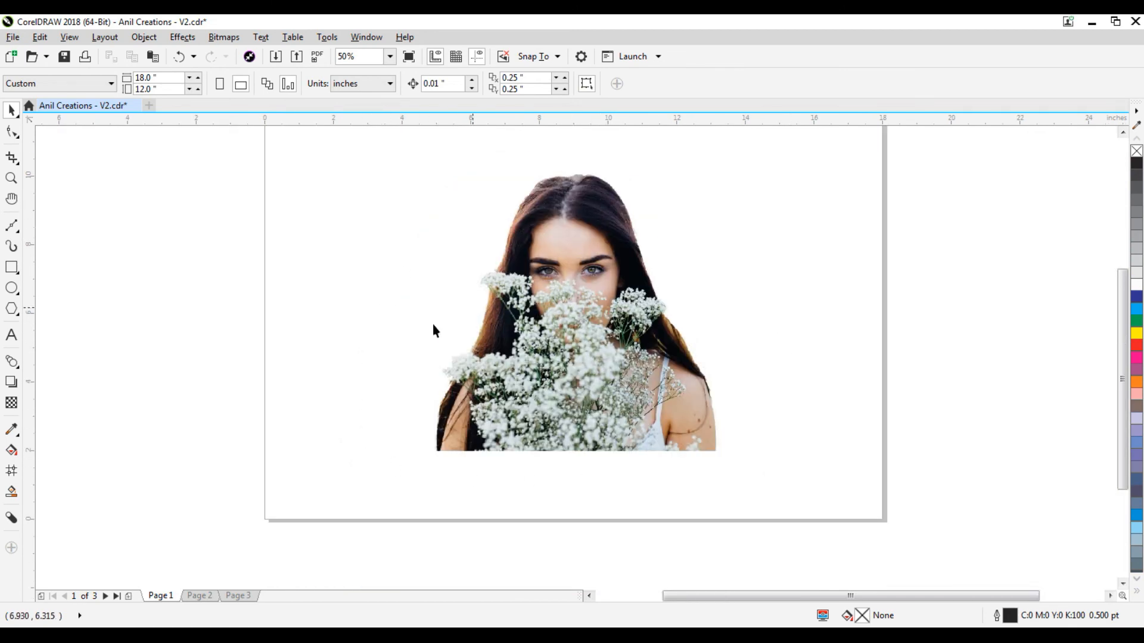
scroll(406, 392, down, 1)
scroll(464, 333, up, 1)
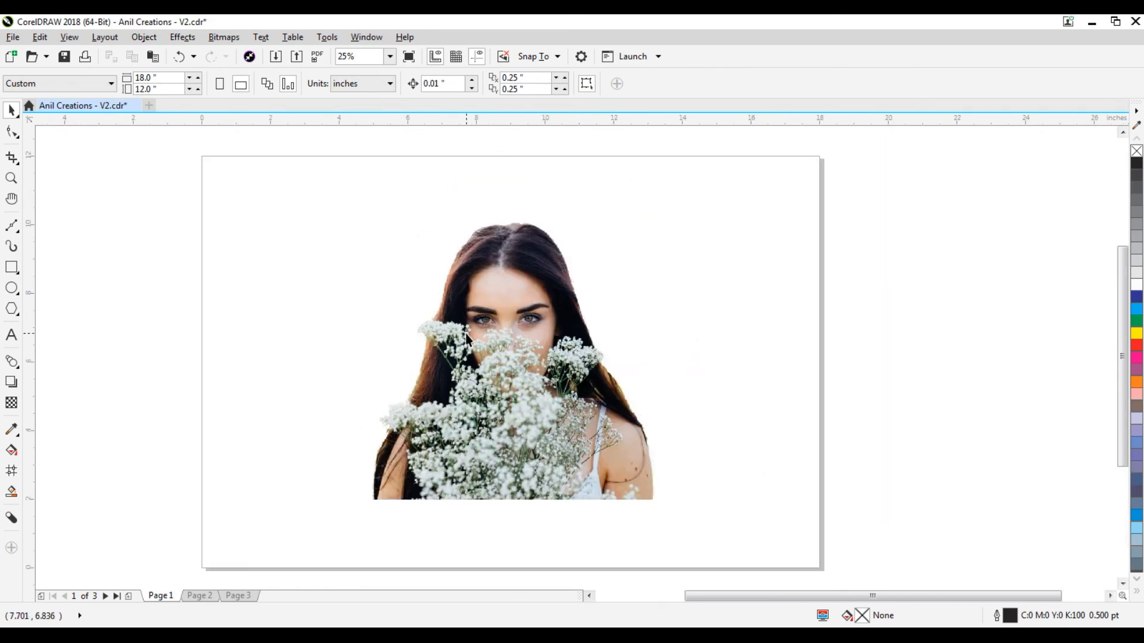
click(432, 344)
mouse_move(433, 343)
mouse_down()
mouse_move(442, 349)
mouse_move(412, 342)
mouse_up()
click(721, 328)
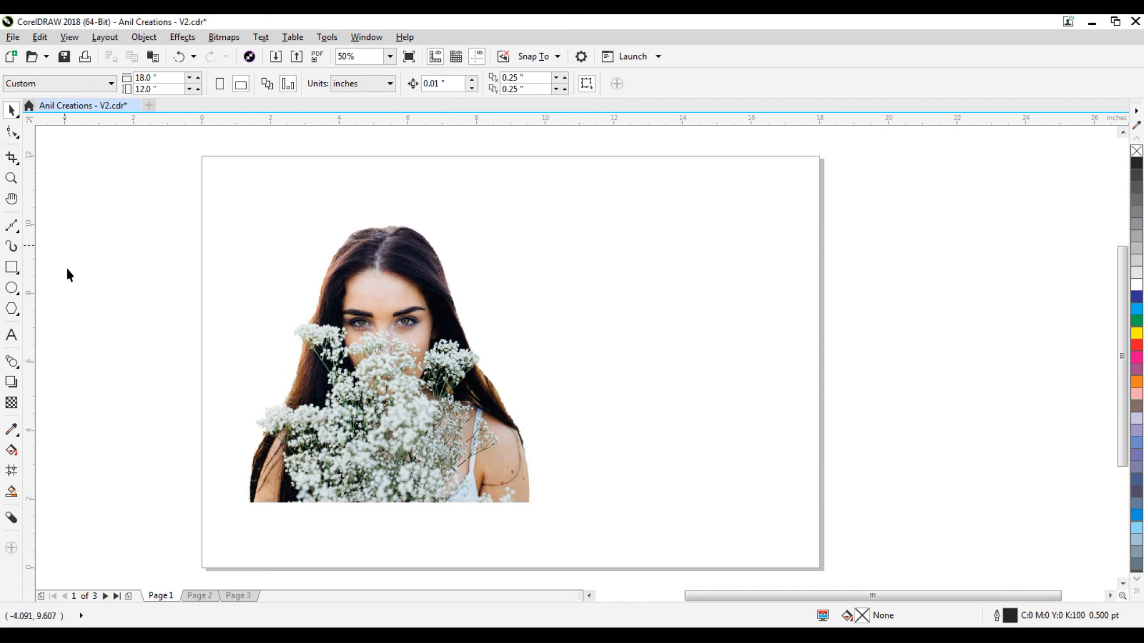
Step: Activate the Rectangle tool
click(12, 267)
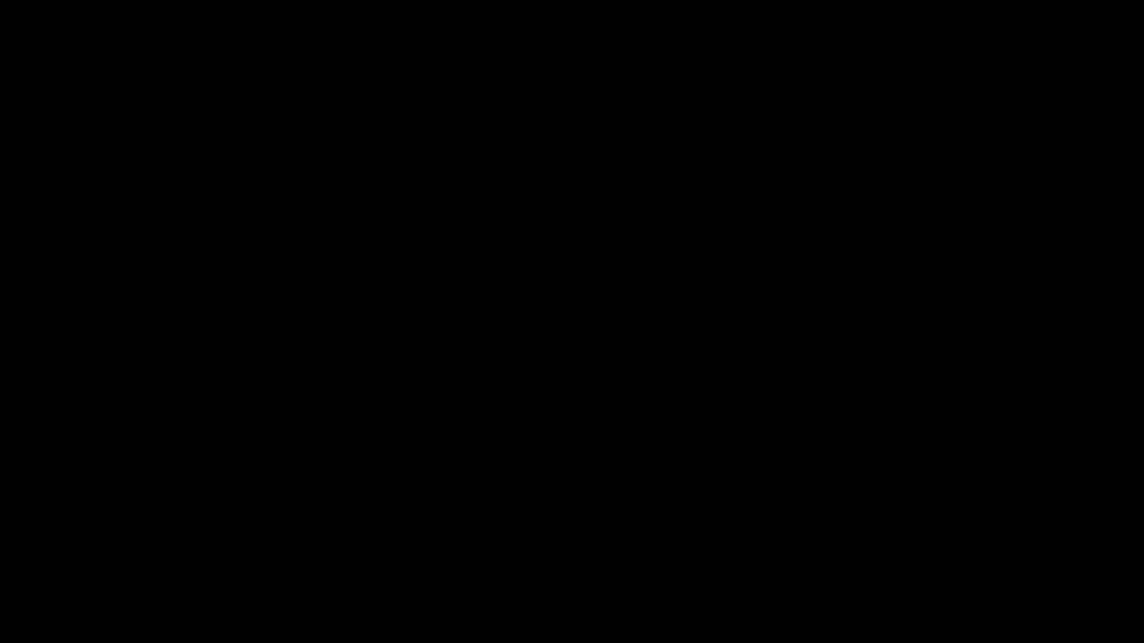